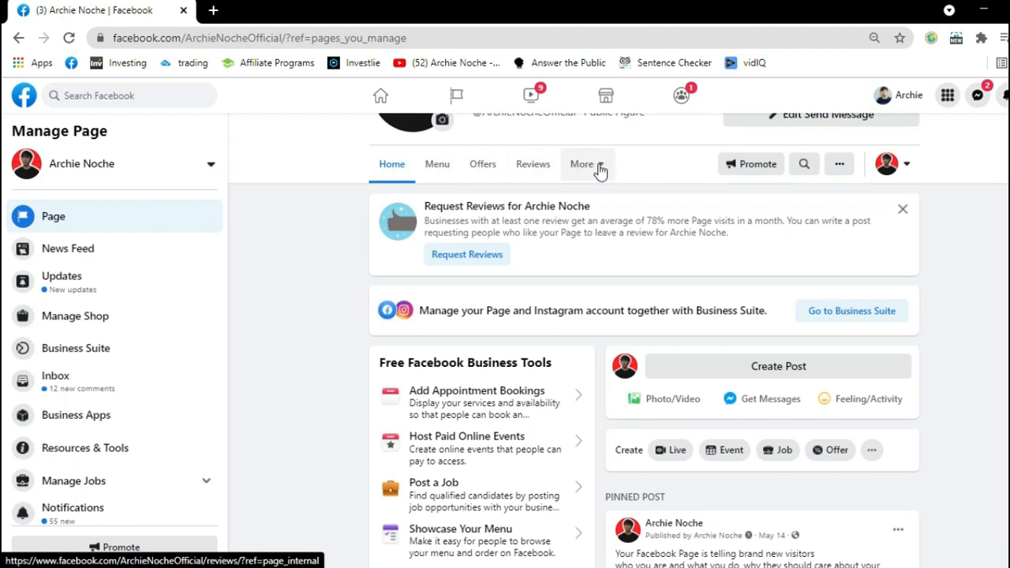
Open the Page's template and tab settings and turn on the Services tab.
click(599, 169)
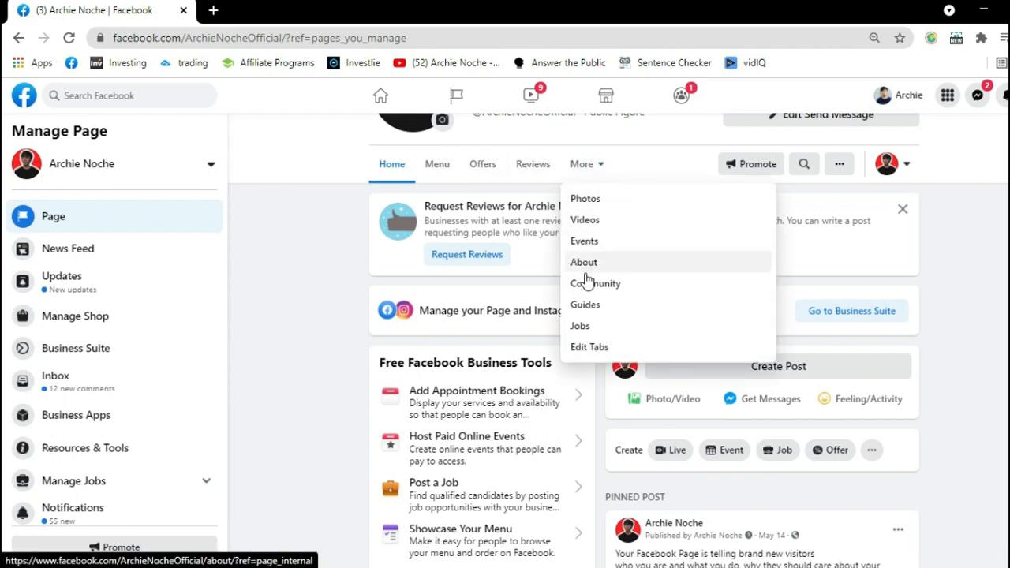
click(590, 349)
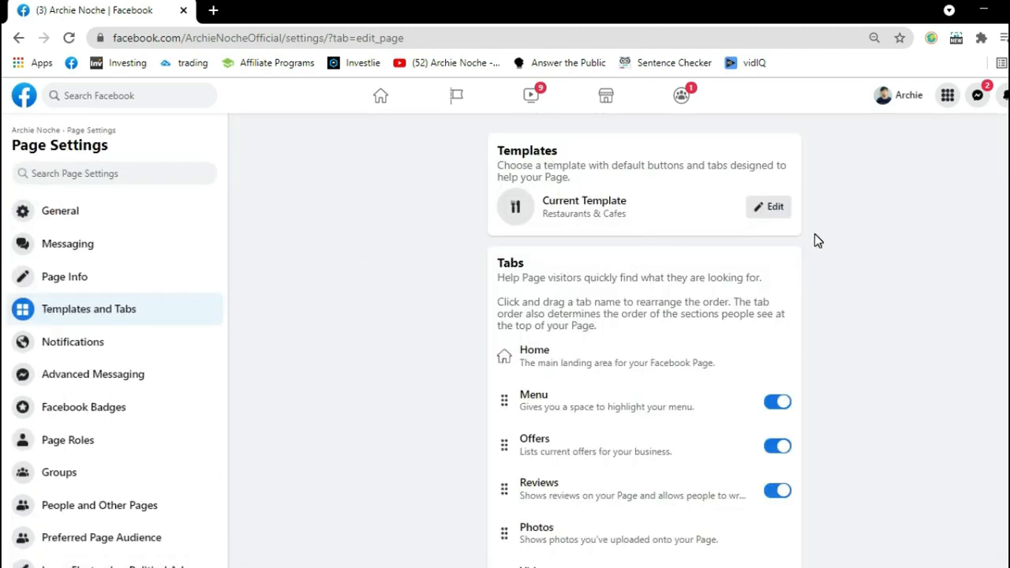
scroll(807, 236, down, 1)
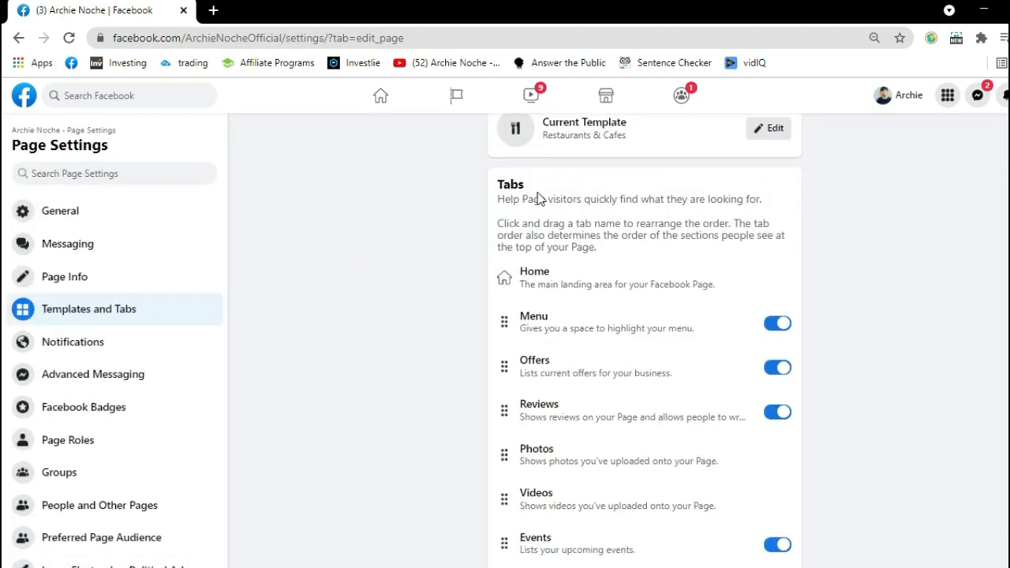
scroll(544, 198, up, 1)
scroll(559, 198, down, 1)
scroll(555, 278, down, 1)
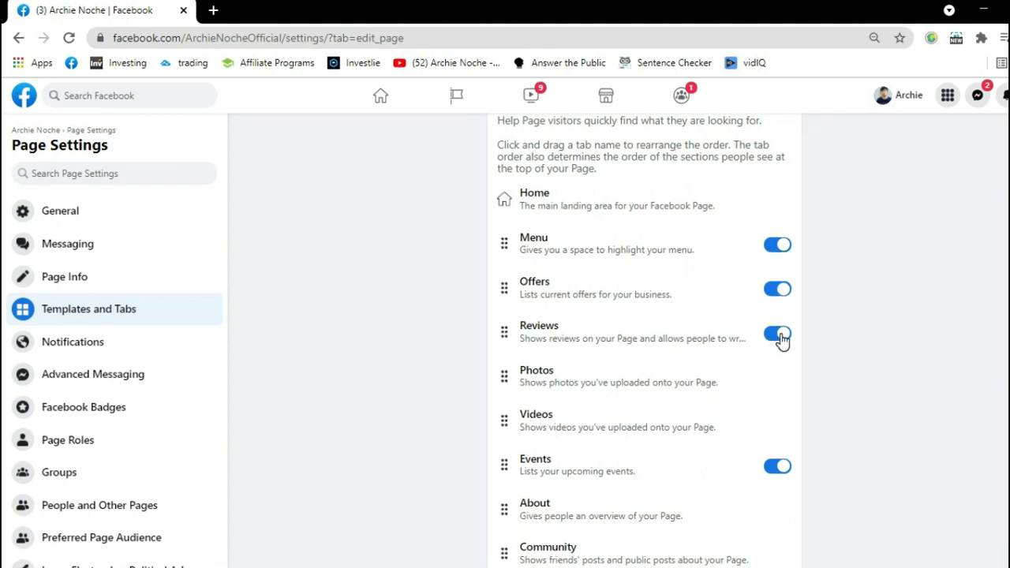
scroll(779, 338, down, 2)
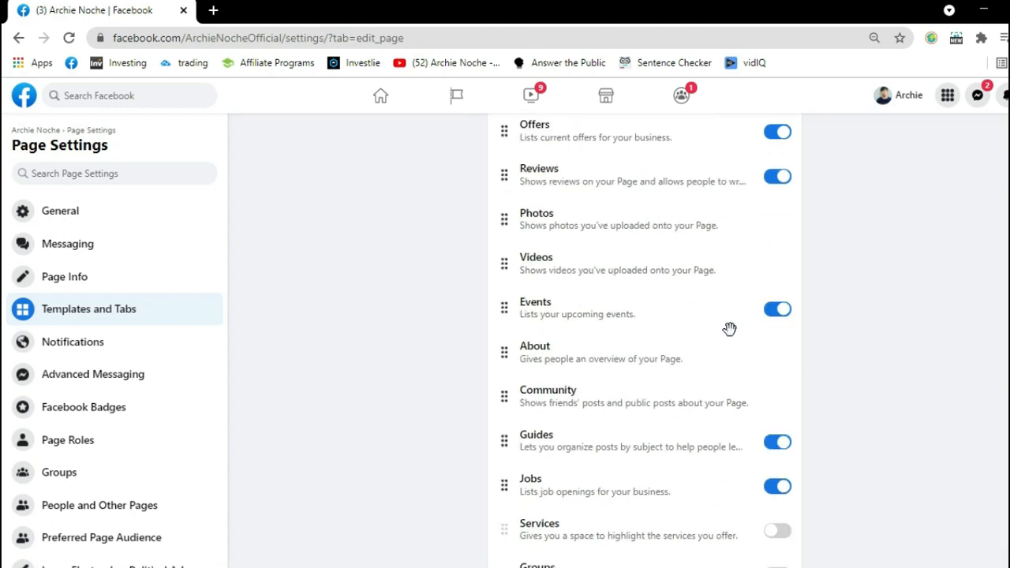
scroll(728, 328, down, 1)
scroll(727, 329, down, 1)
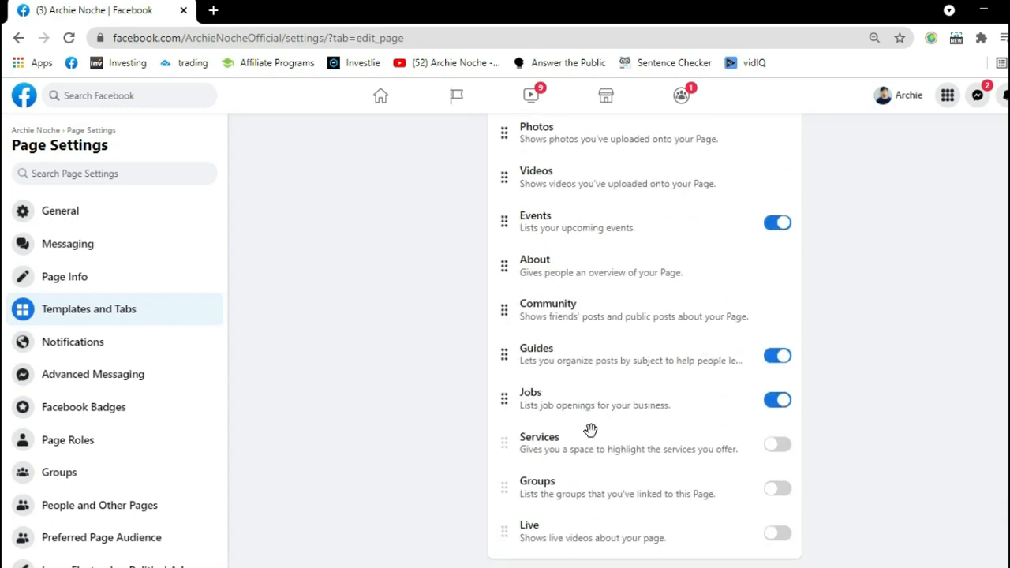
click(777, 449)
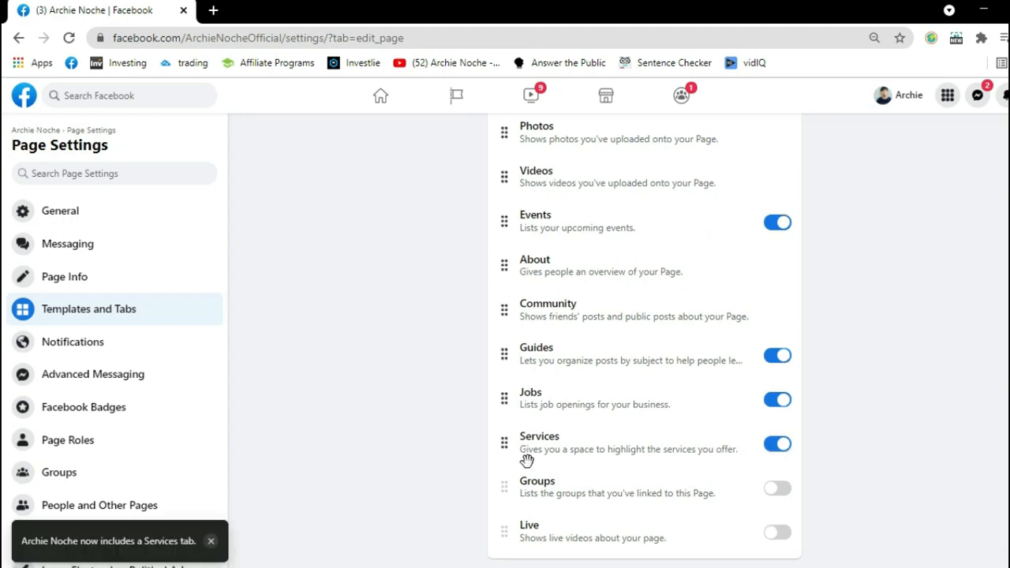
Move the Services tab up the tab order so it sits directly below Home.
drag(505, 444, 521, 167)
scroll(556, 226, up, 3)
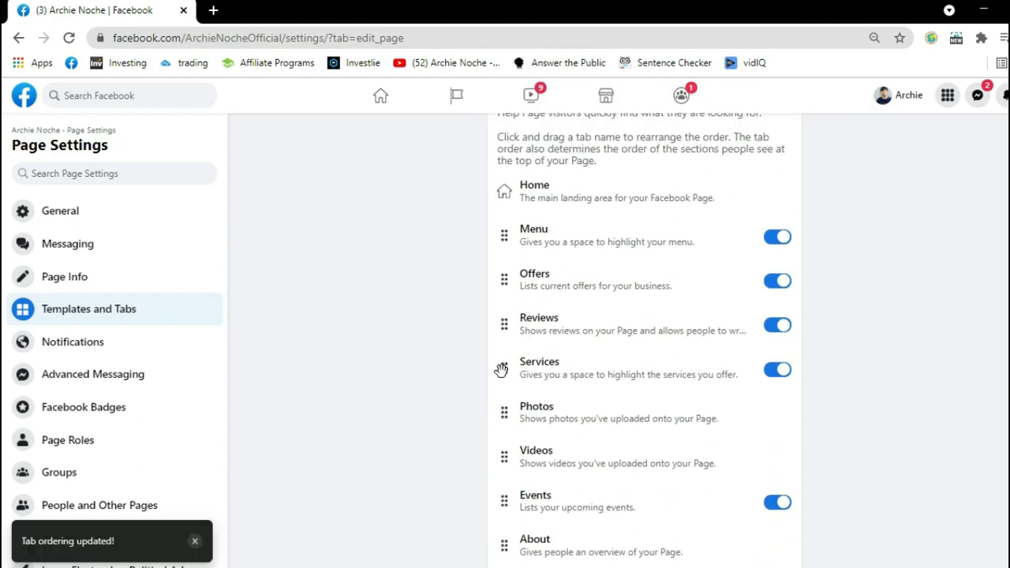
drag(503, 366, 498, 227)
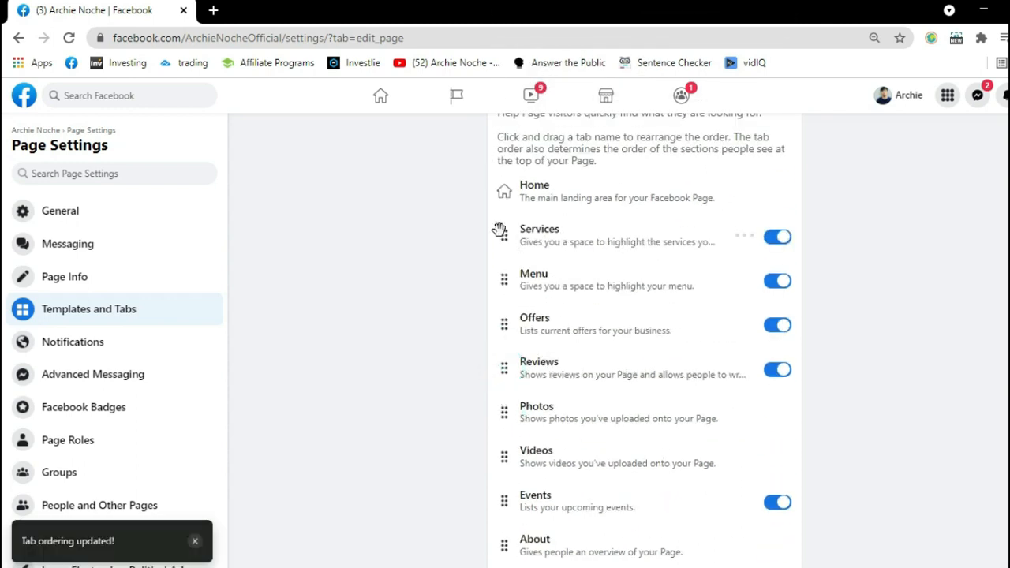
scroll(557, 236, up, 1)
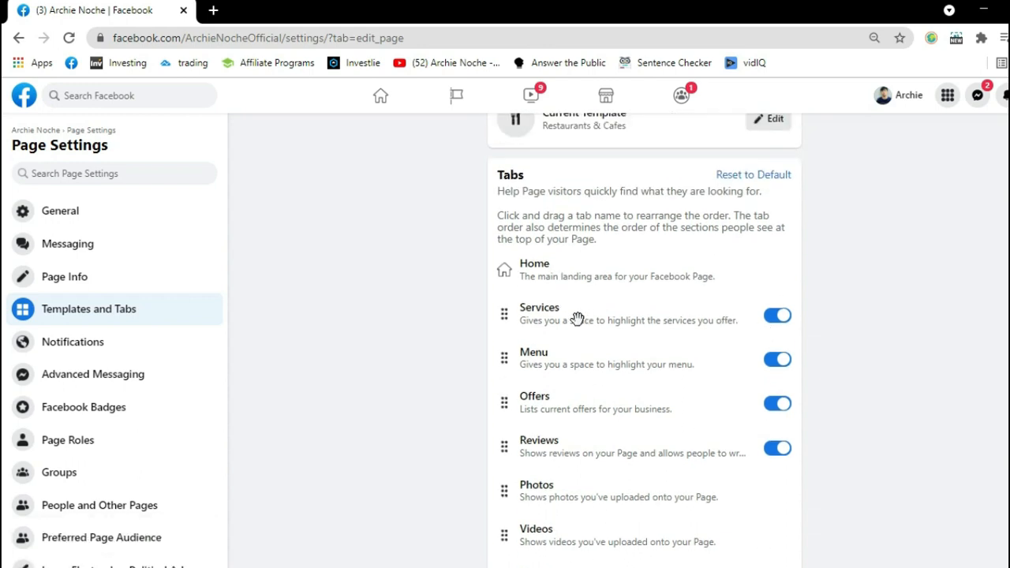
Return to the Page from its settings and open its Services section.
click(37, 132)
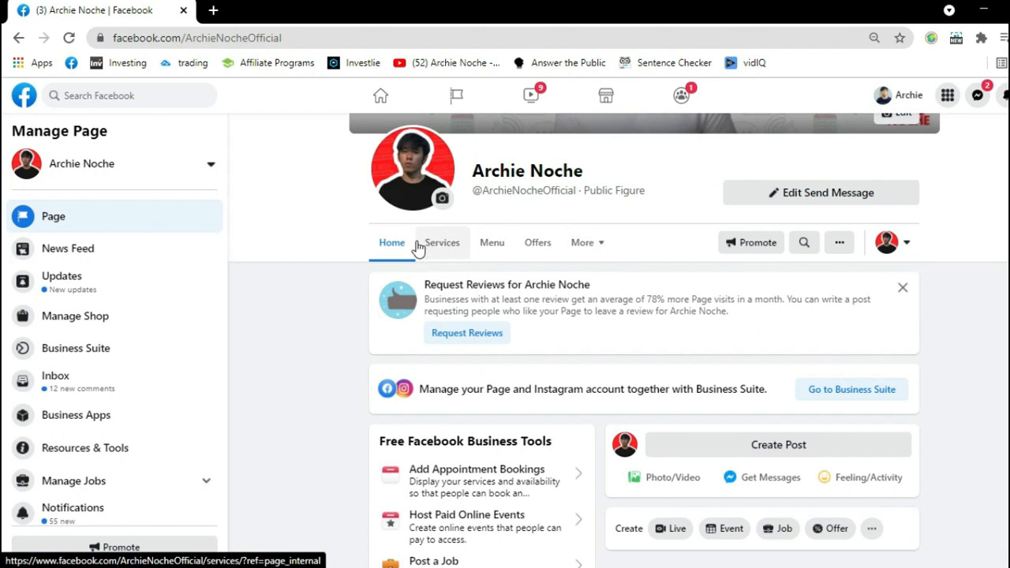
scroll(473, 292, up, 1)
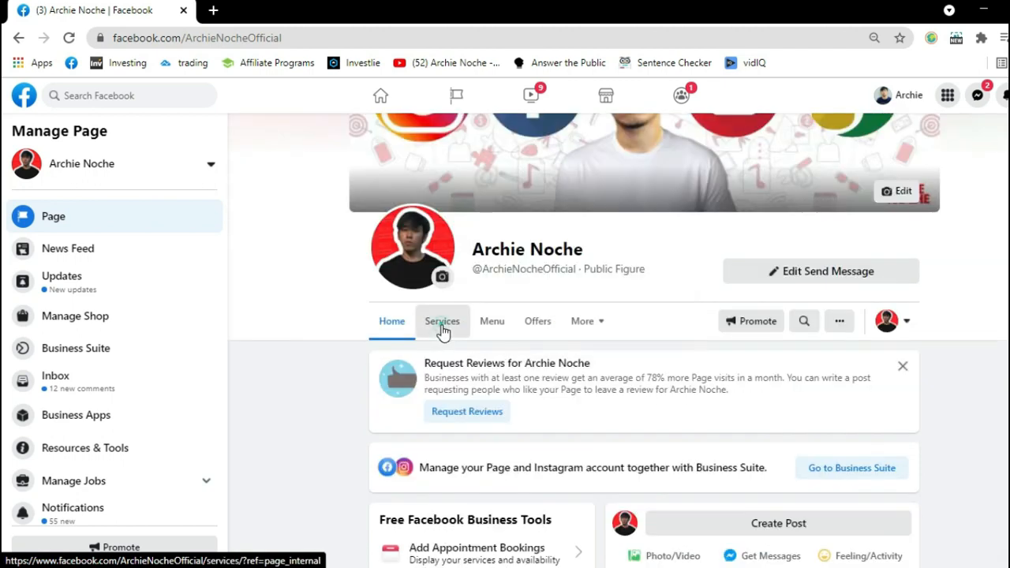
click(441, 325)
scroll(682, 313, down, 1)
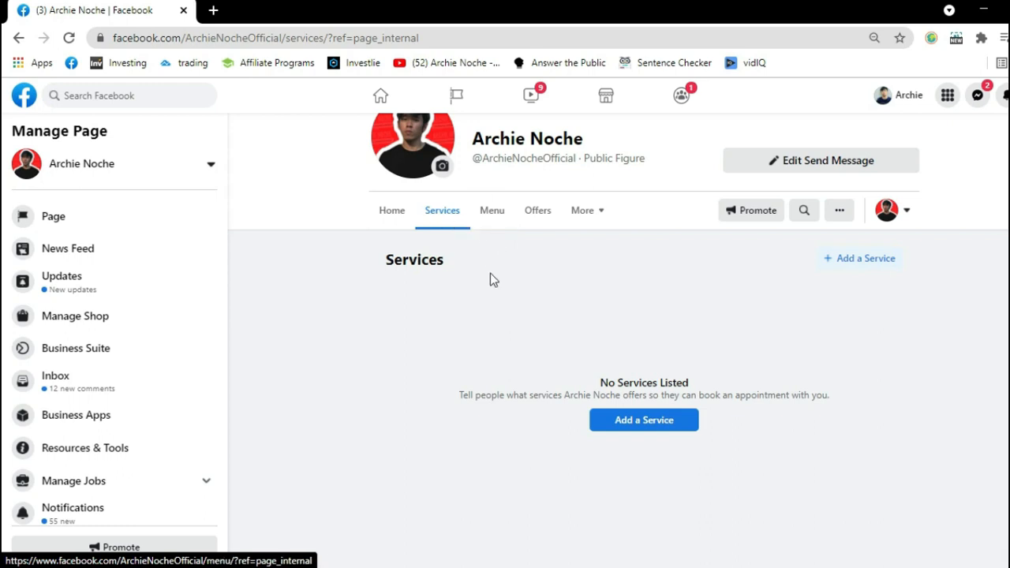
Start adding a service and name it "Social Media Manager".
click(641, 421)
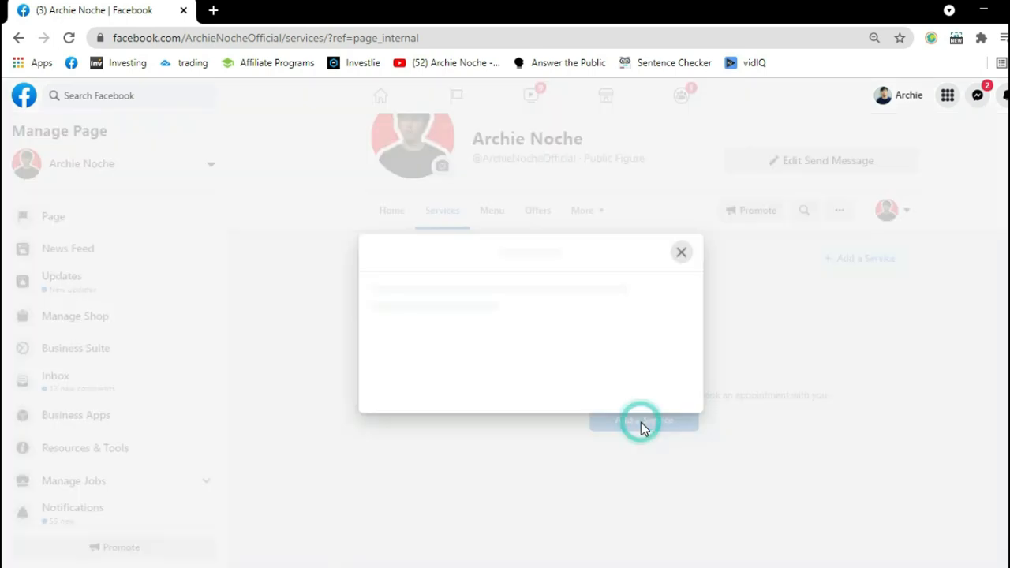
click(426, 180)
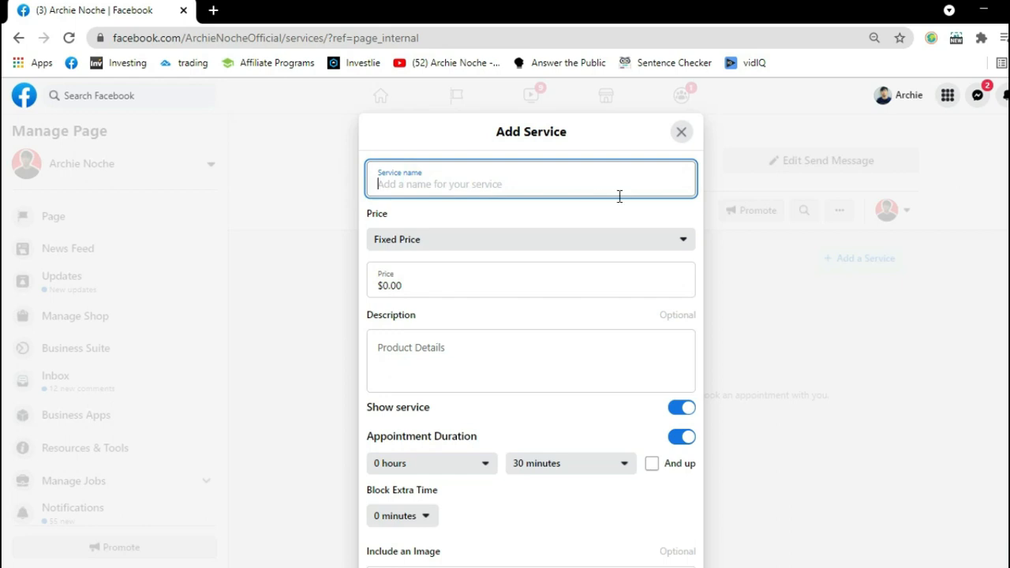
text(Social)
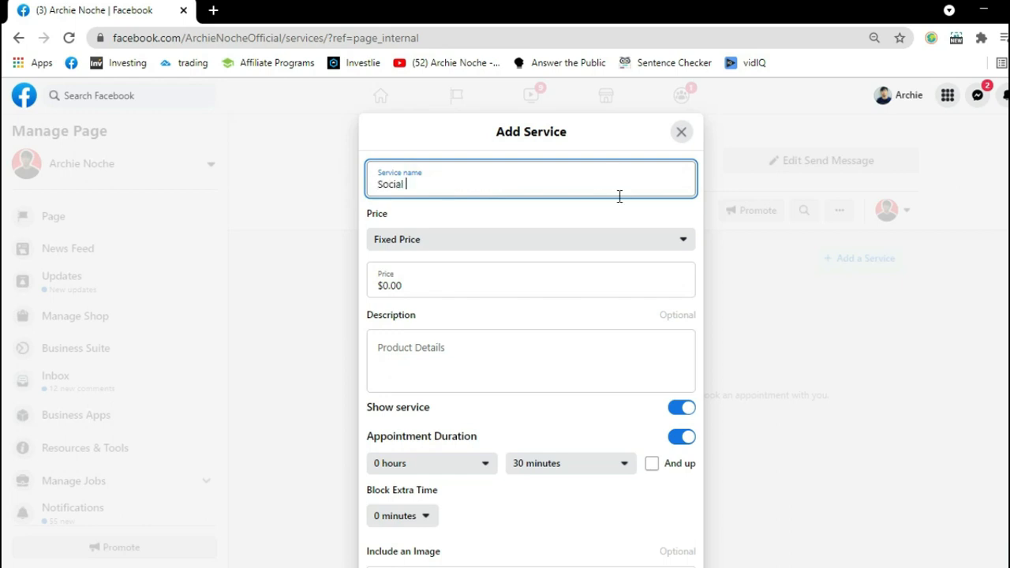
text( Media Manager)
Set the service's price to $300.00 and its description to "Manage your social media accounts online".
click(432, 288)
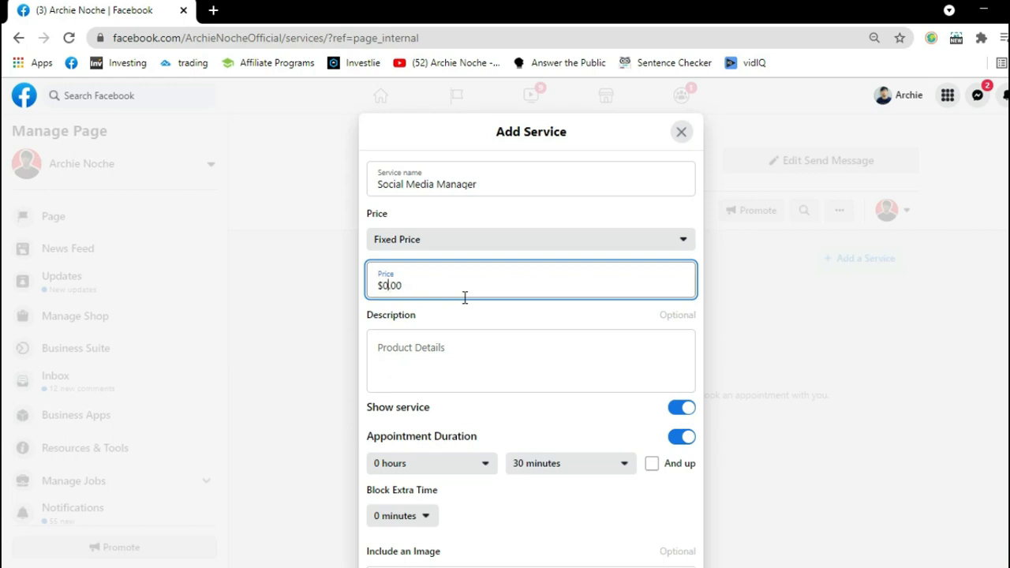
click(457, 334)
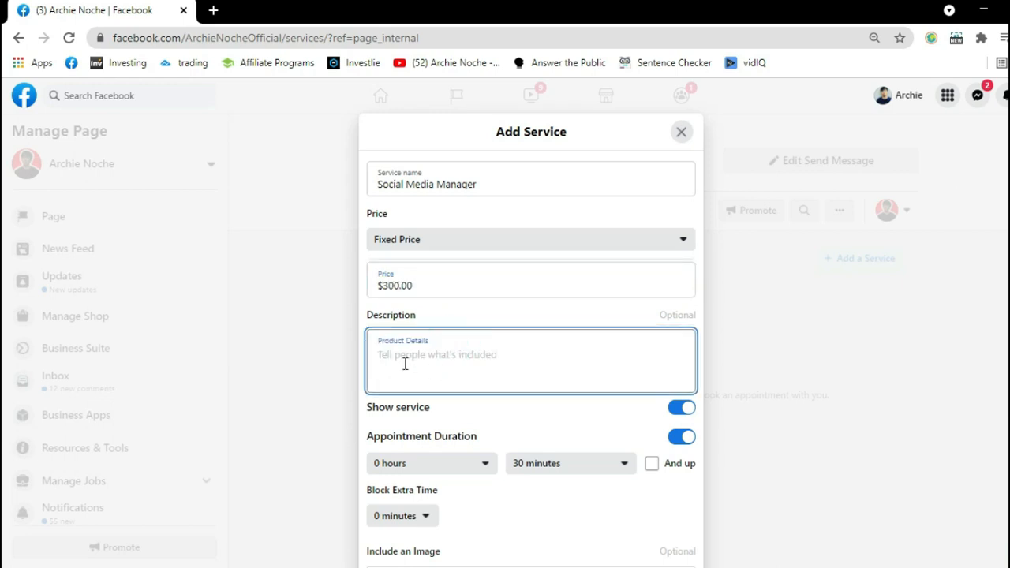
text(Ma)
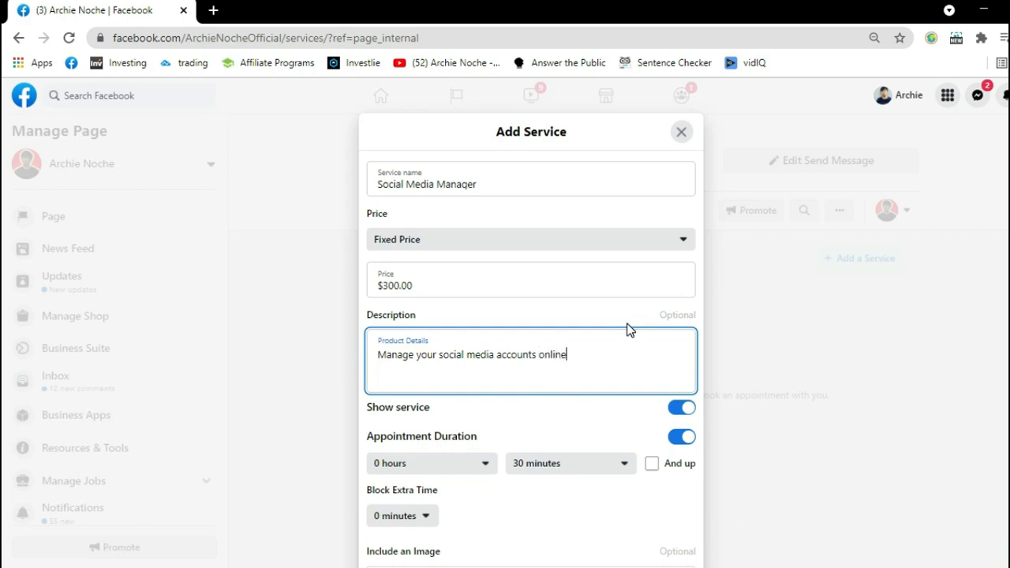
Examine the options for the service's appointment duration in hours and minutes and for the blocked extra time.
scroll(545, 335, down, 2)
click(473, 311)
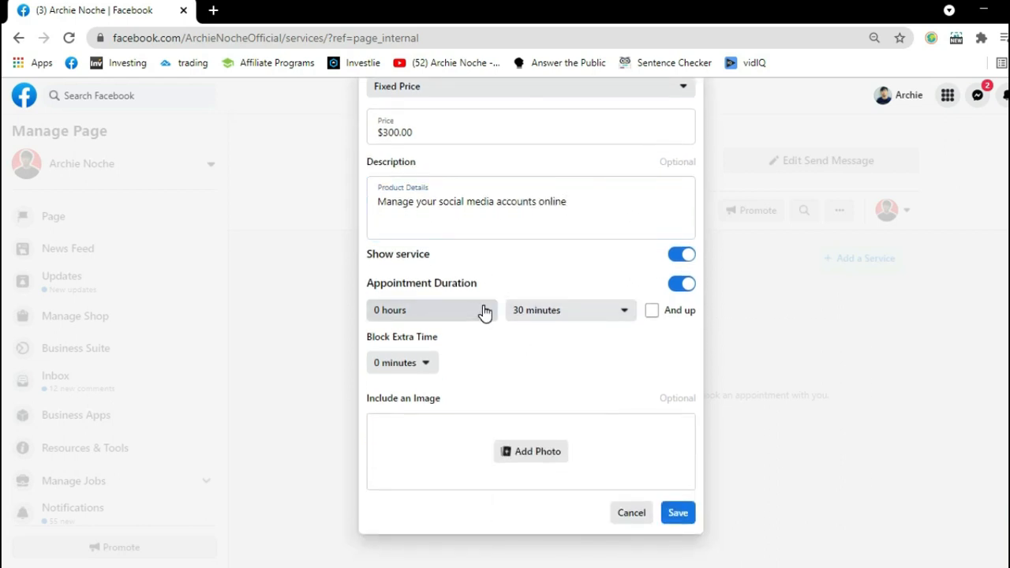
click(481, 315)
click(483, 307)
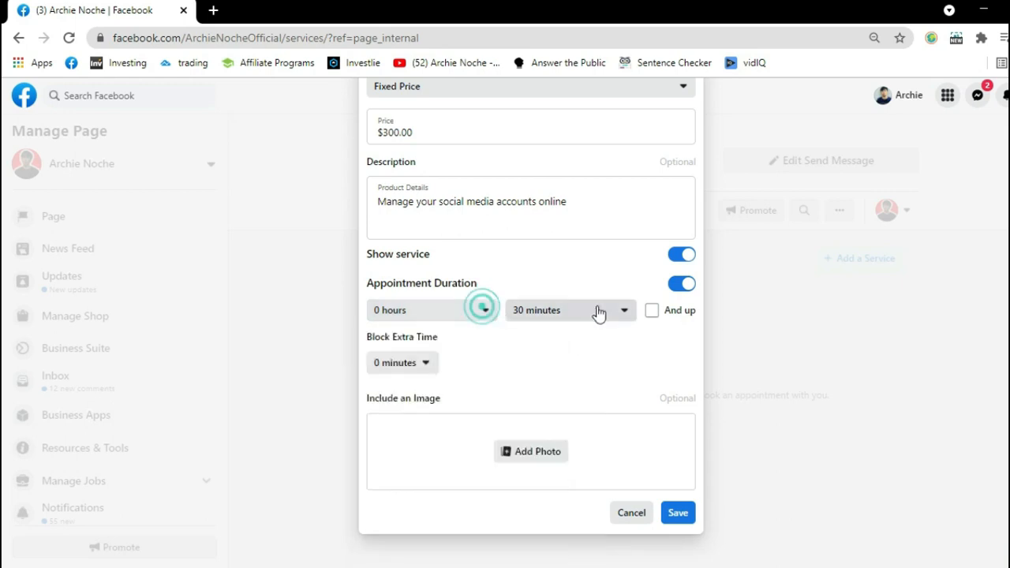
click(623, 310)
click(624, 310)
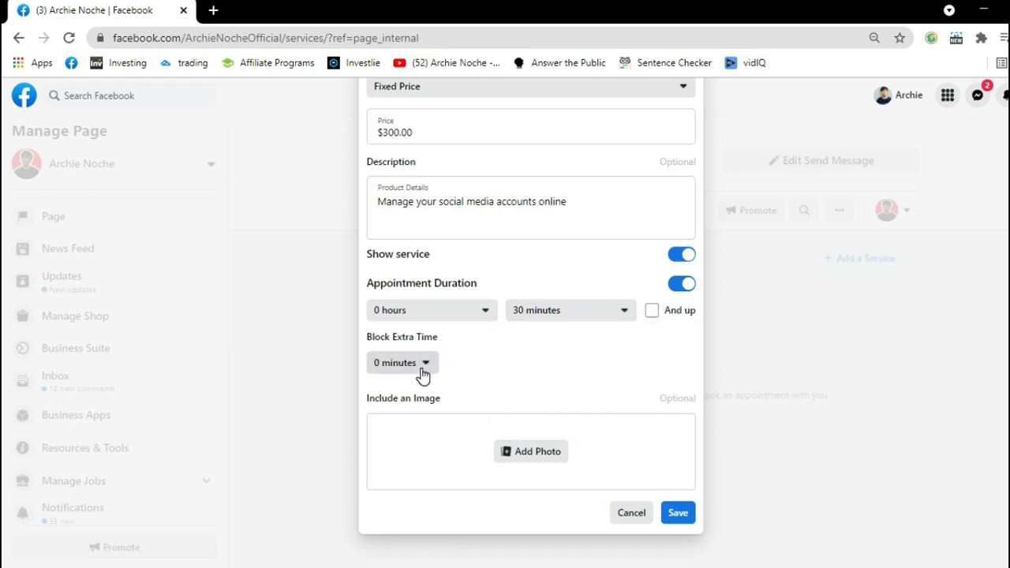
click(387, 365)
click(426, 362)
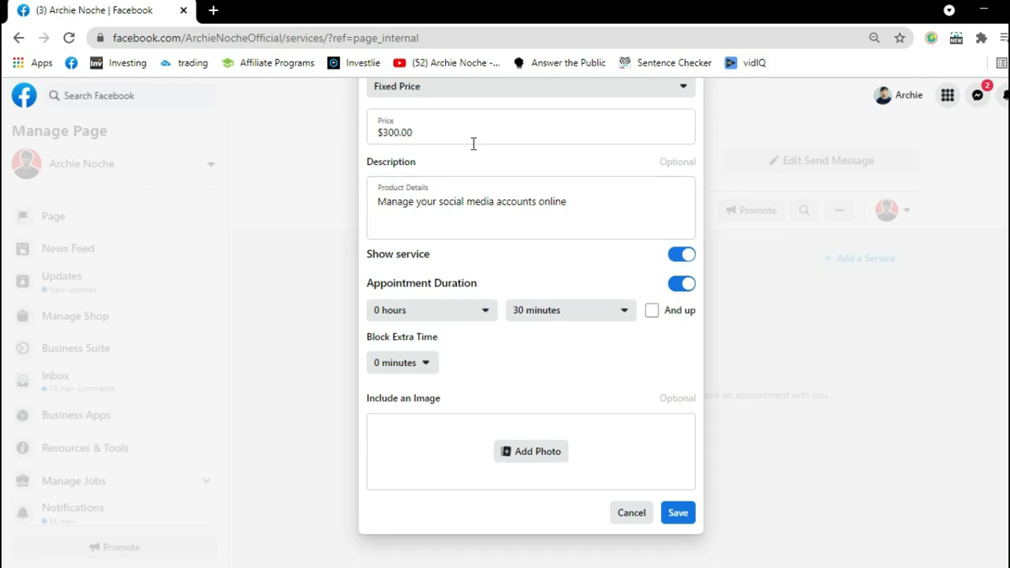
scroll(339, 235, up, 3)
scroll(599, 367, down, 3)
Try to add the logo image with red lettering on a white background as the service's photo.
click(466, 446)
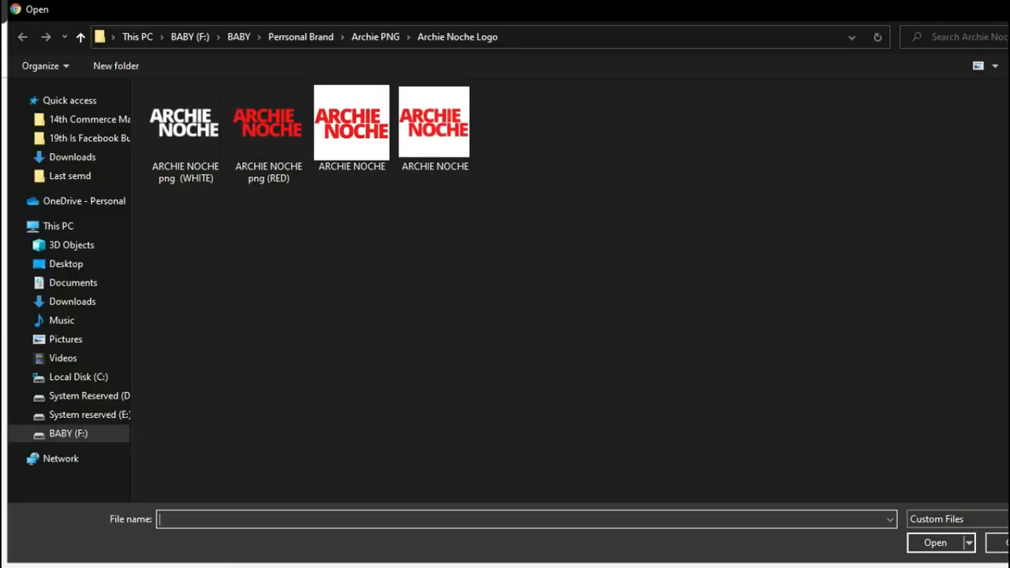
key(Escape)
click(527, 450)
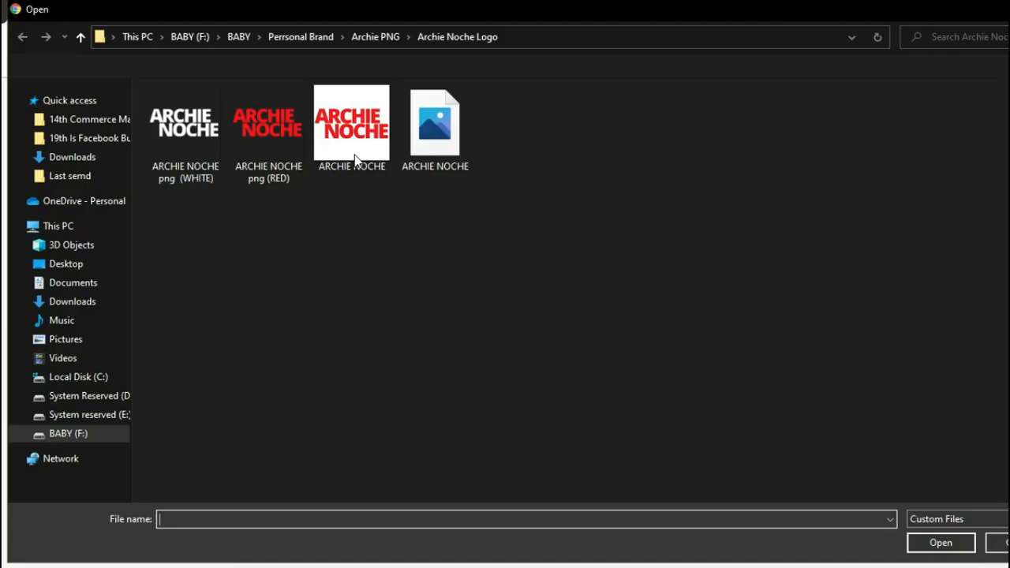
double_click(354, 155)
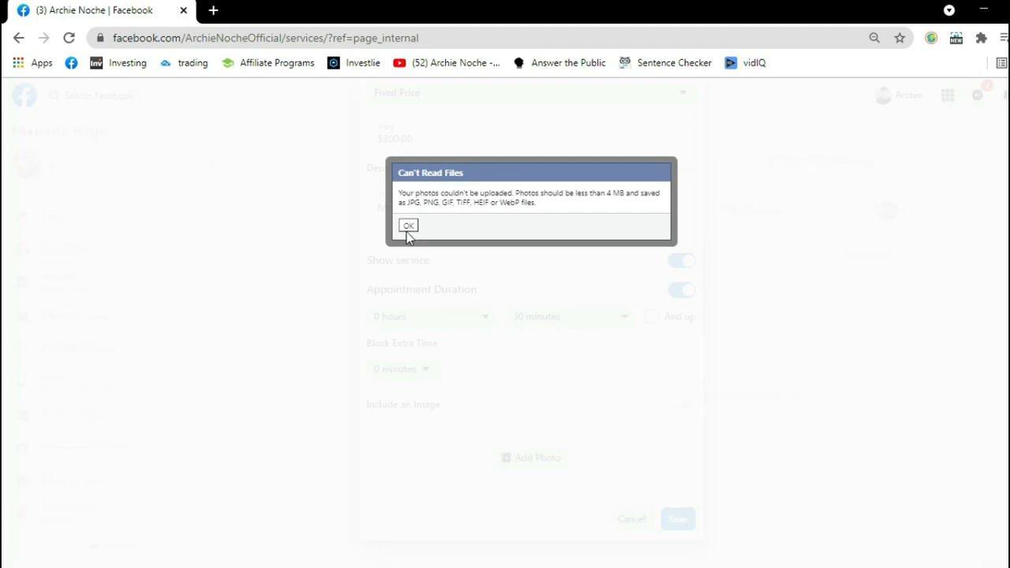
click(407, 228)
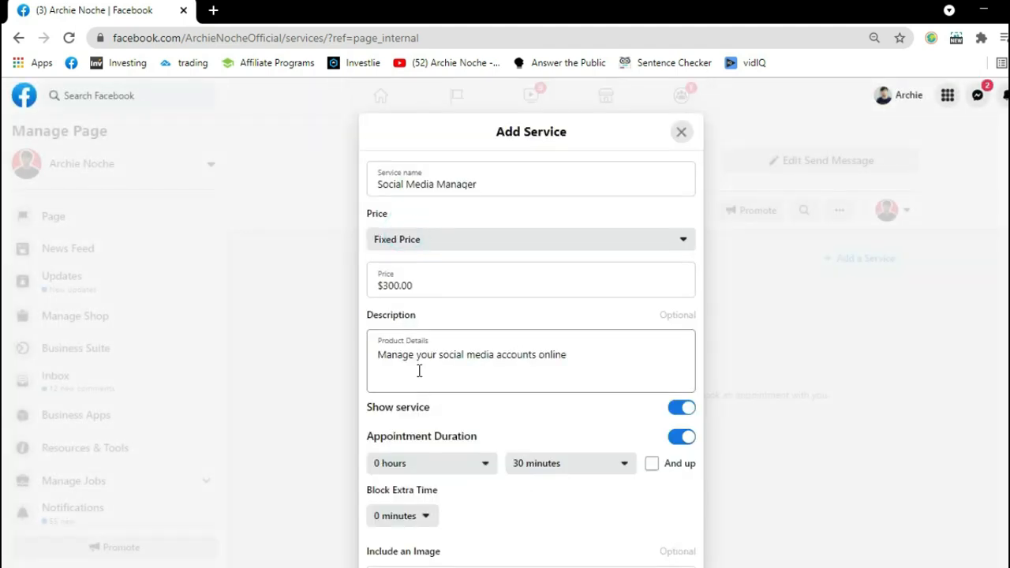
Review the completed service form and save the new Social Media Manager service.
scroll(420, 371, down, 1)
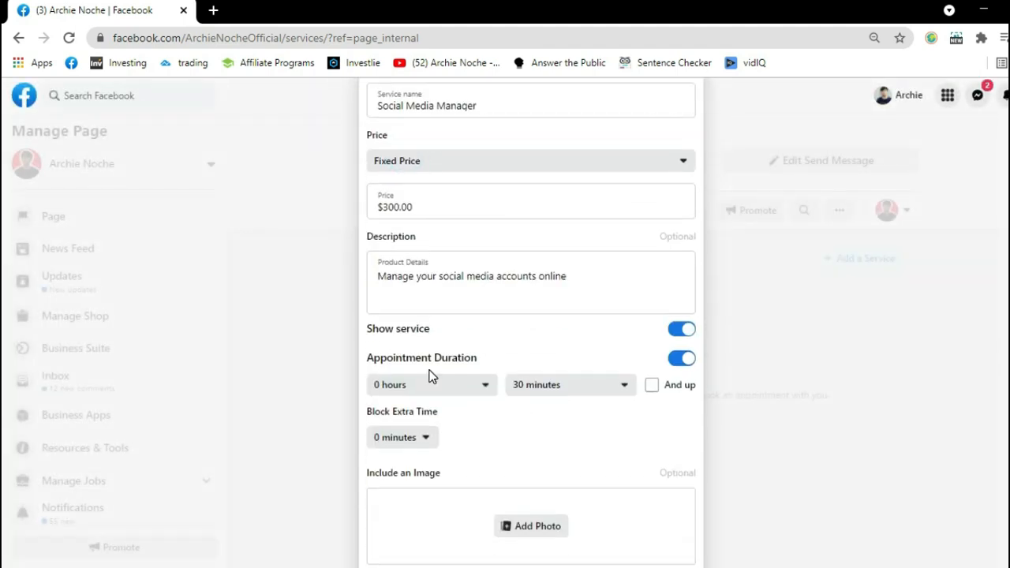
scroll(505, 418, down, 1)
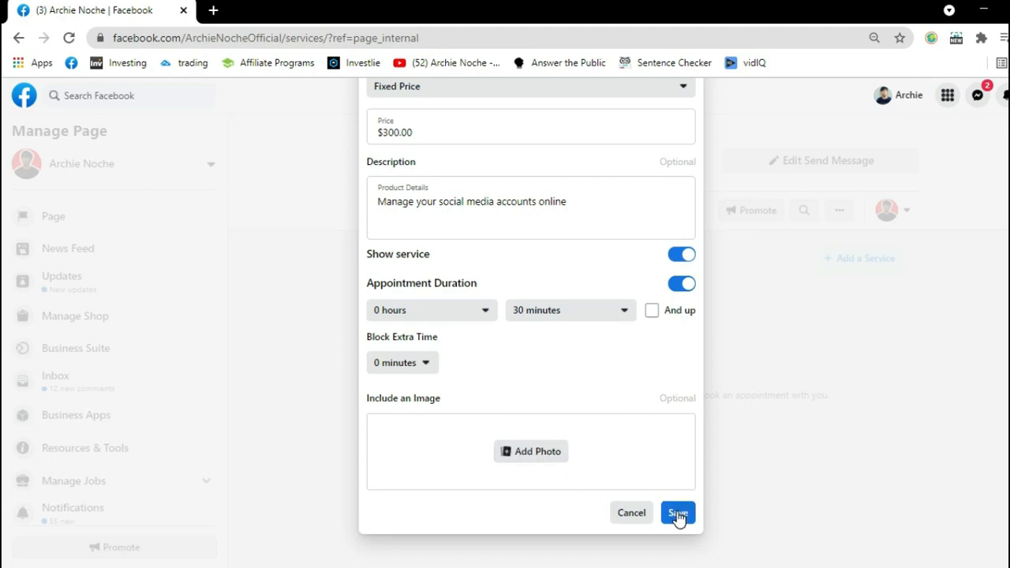
scroll(570, 414, up, 1)
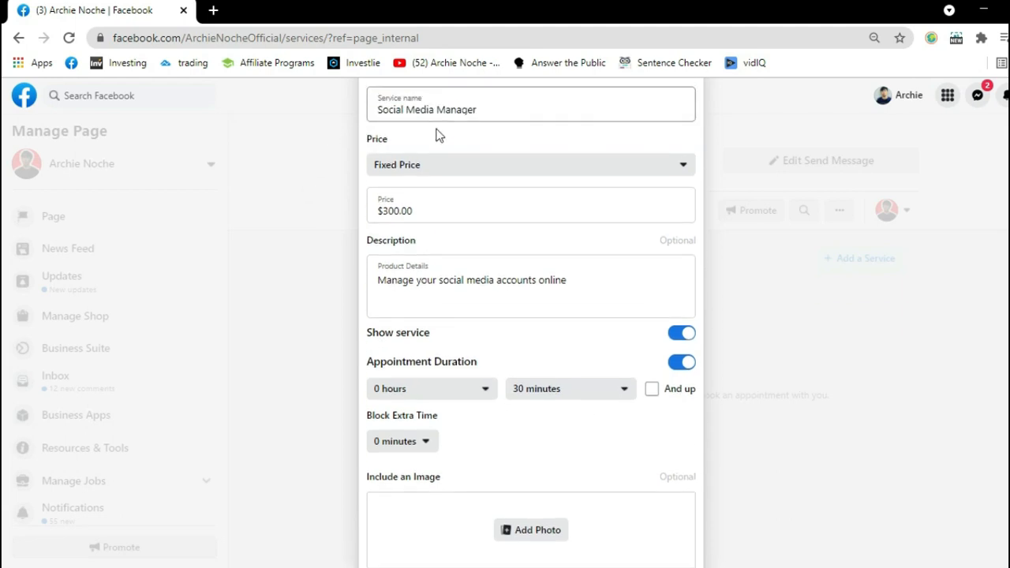
scroll(432, 142, up, 1)
scroll(532, 419, down, 2)
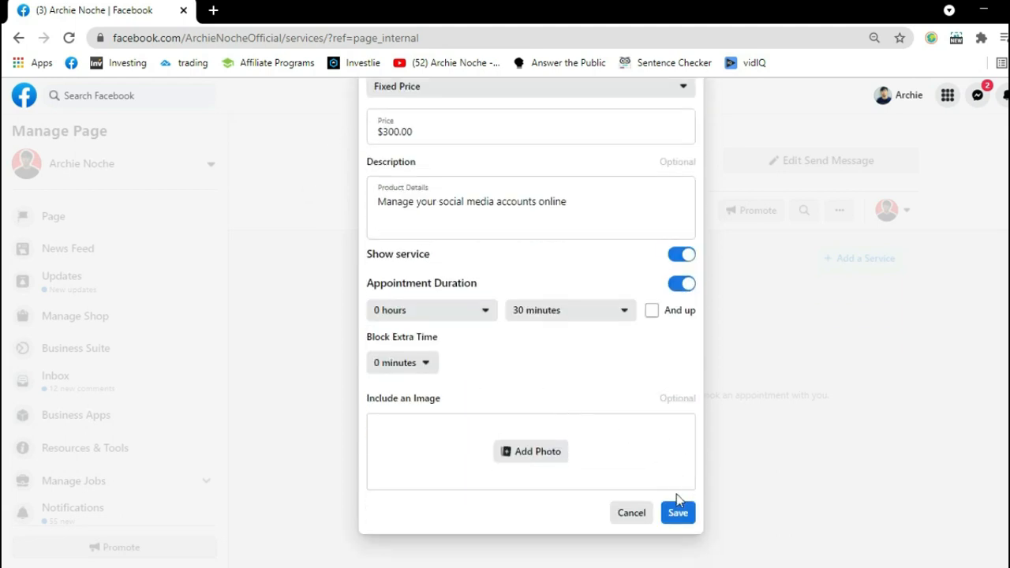
click(677, 514)
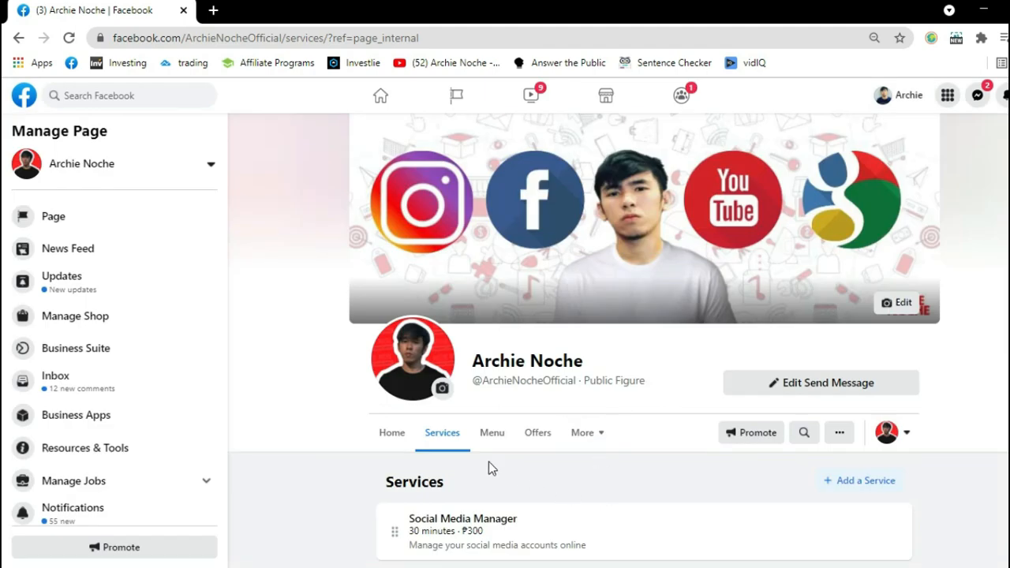
Open the Social Media Manager service in the services list for editing.
scroll(365, 431, up, 1)
scroll(364, 426, down, 1)
click(890, 522)
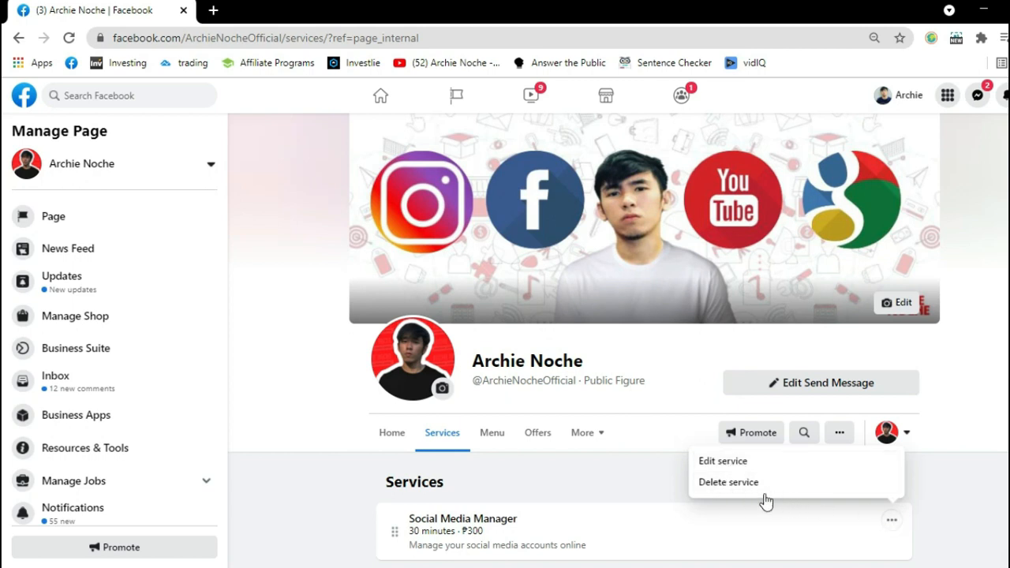
click(721, 462)
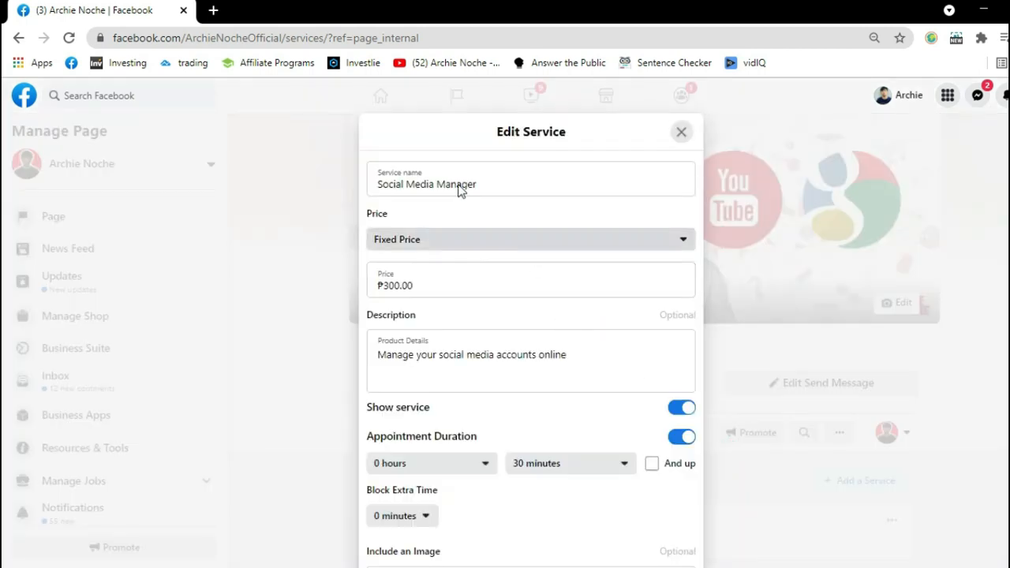
Replace the name of the Social Media Manager service with "virtual".
click(501, 175)
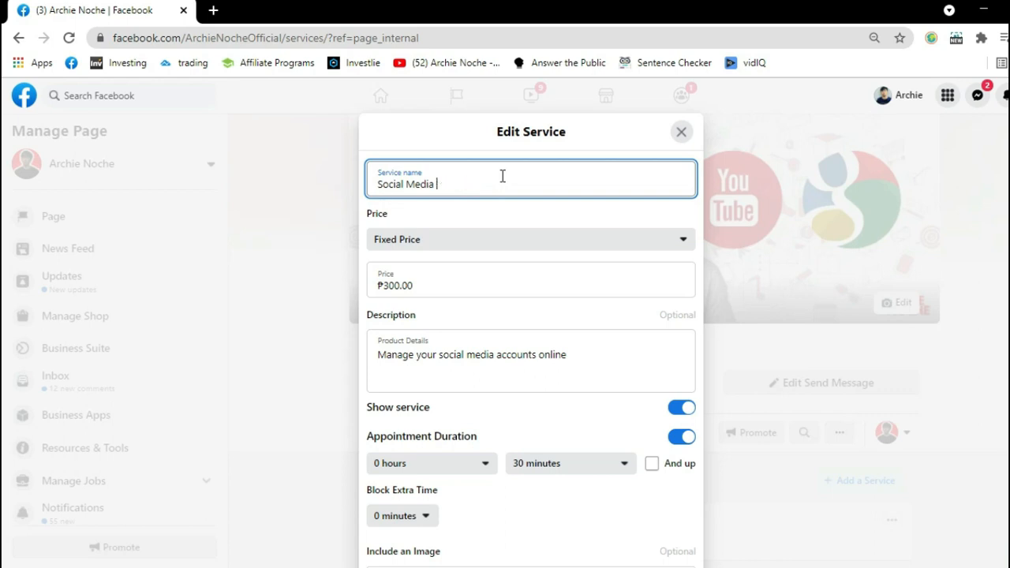
key(BackSpace)
key(BackSpace)
key(BackSpace)
key(BackSpace)
key(BackSpace)
key(BackSpace)
key(BackSpace)
key(BackSpace)
key(BackSpace)
key(BackSpace)
key(BackSpace)
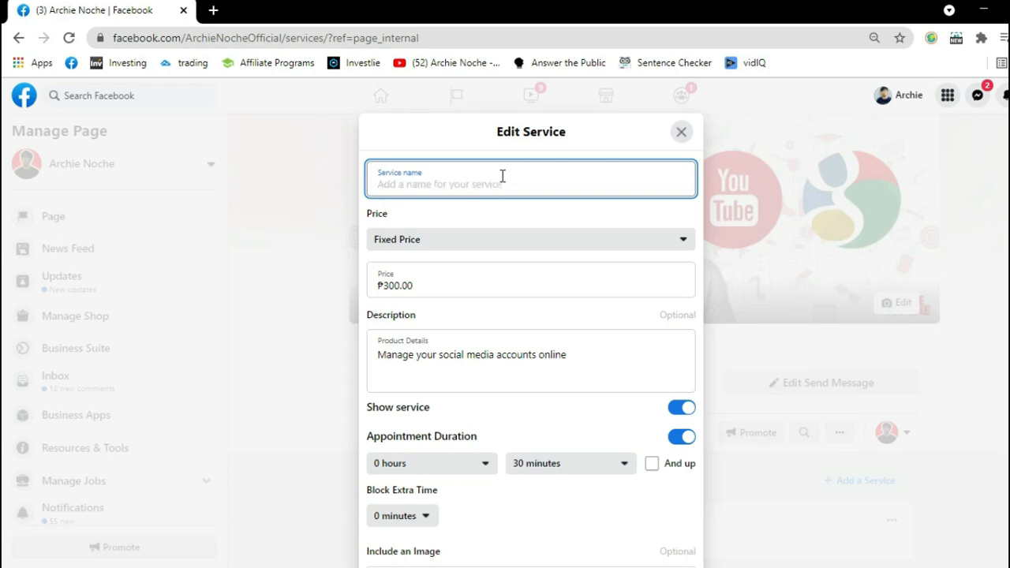
text(virtua)
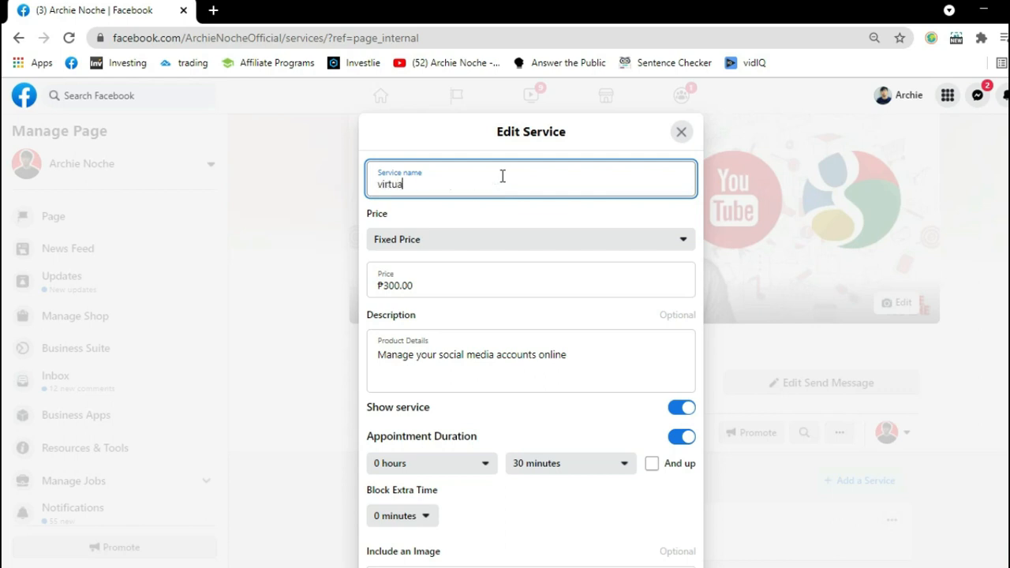
text(l)
Shorten the service's description to "Manage your social media accounts".
scroll(527, 312, down, 1)
click(444, 284)
click(589, 283)
key(BackSpace)
key(BackSpace)
Set the minutes of the appointment duration to 0 minutes and switch the And up option on and off again.
scroll(589, 282, down, 1)
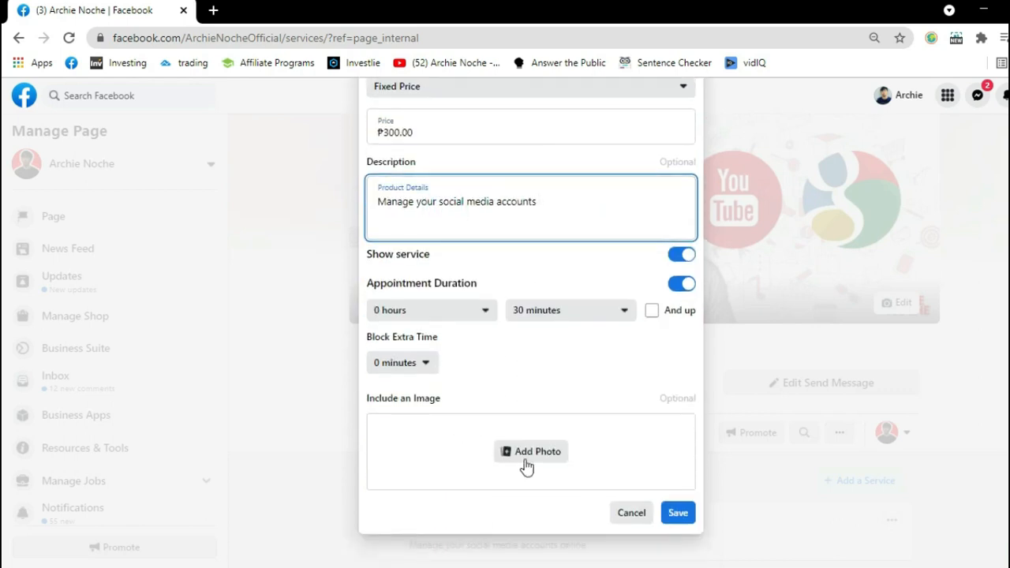
click(592, 314)
click(540, 337)
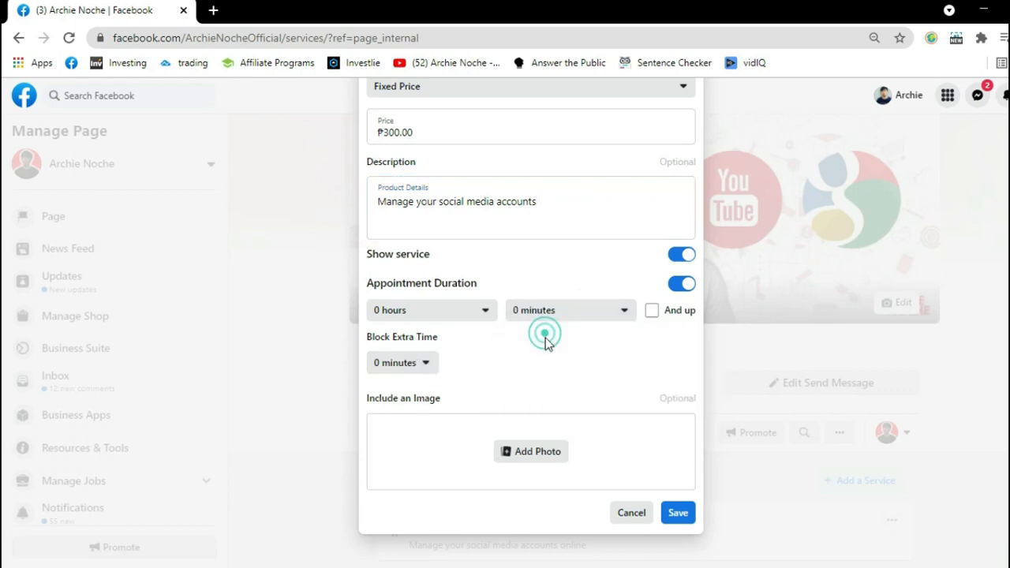
click(652, 310)
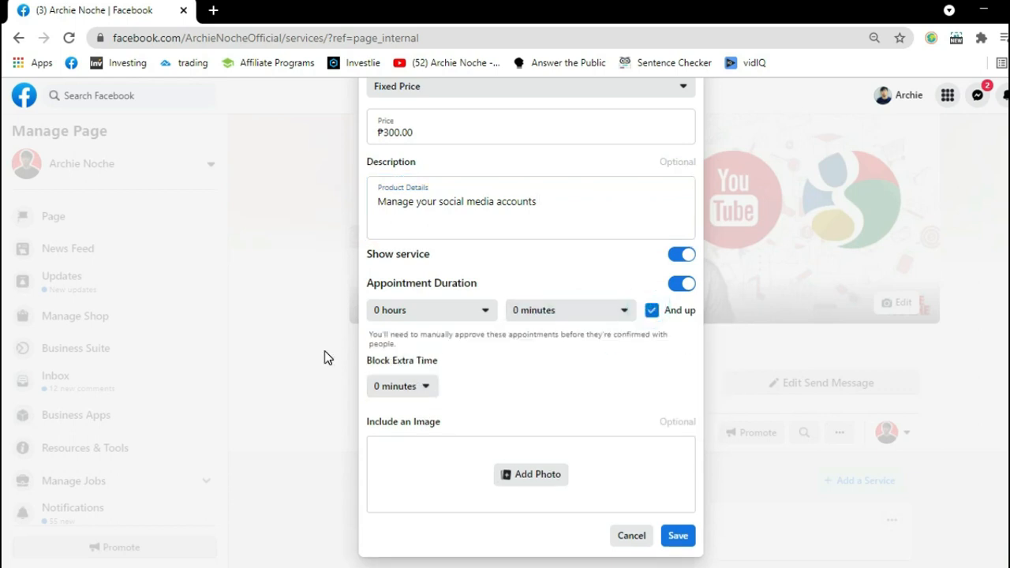
click(651, 311)
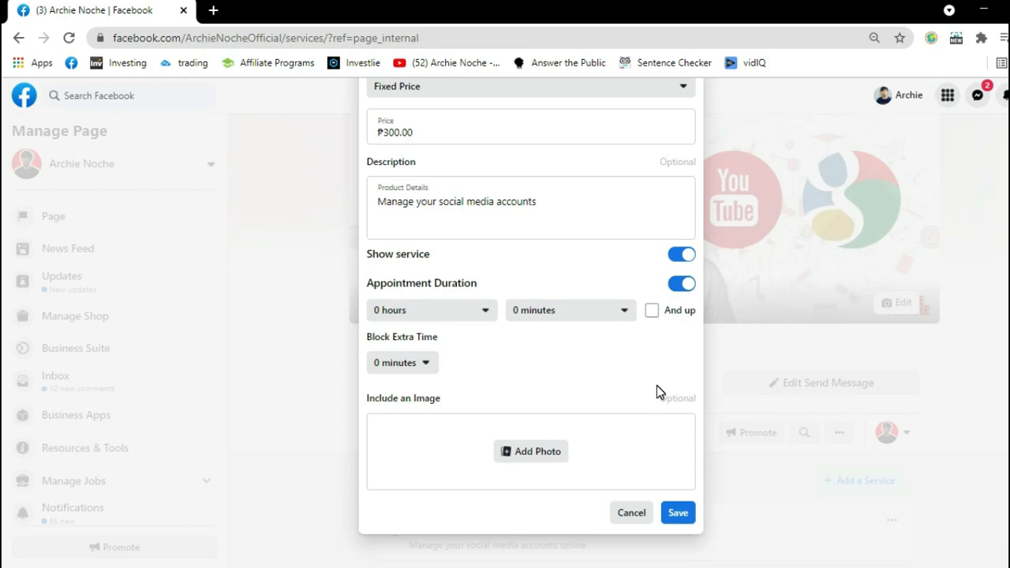
Try to save the edited service, and discard the edits to return to the services list.
click(677, 512)
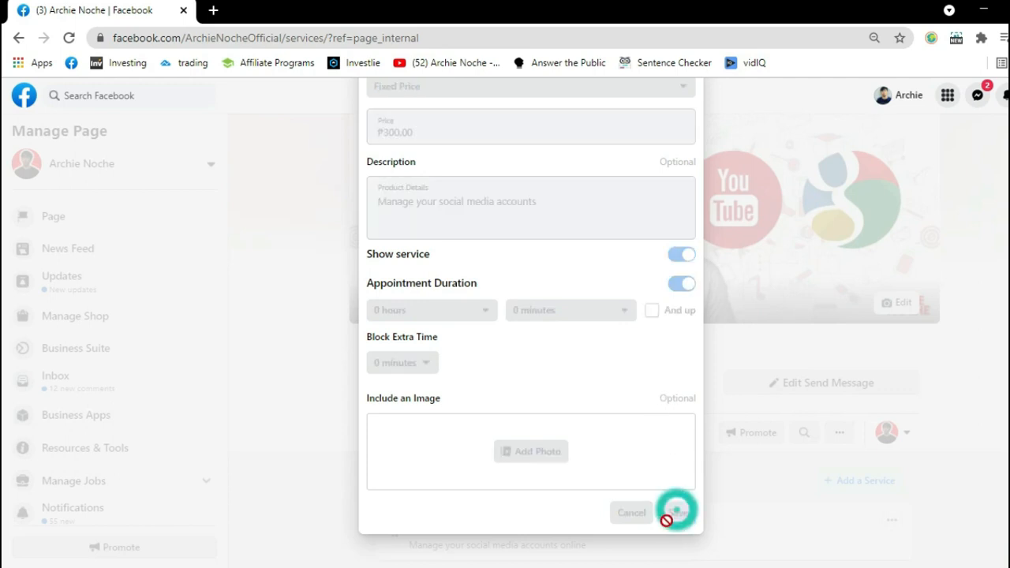
click(676, 355)
scroll(563, 339, up, 2)
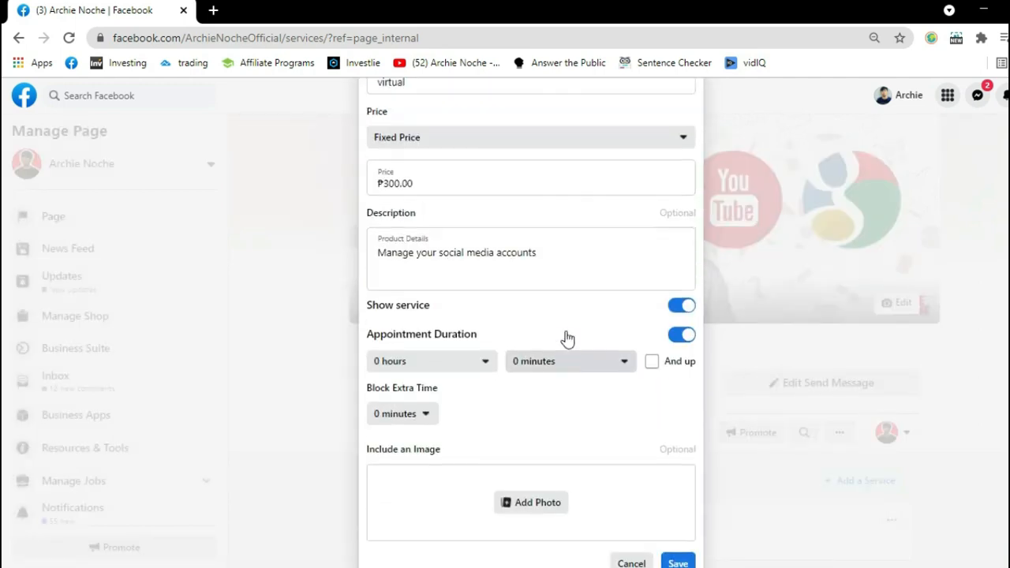
scroll(432, 231, down, 2)
click(612, 509)
click(957, 463)
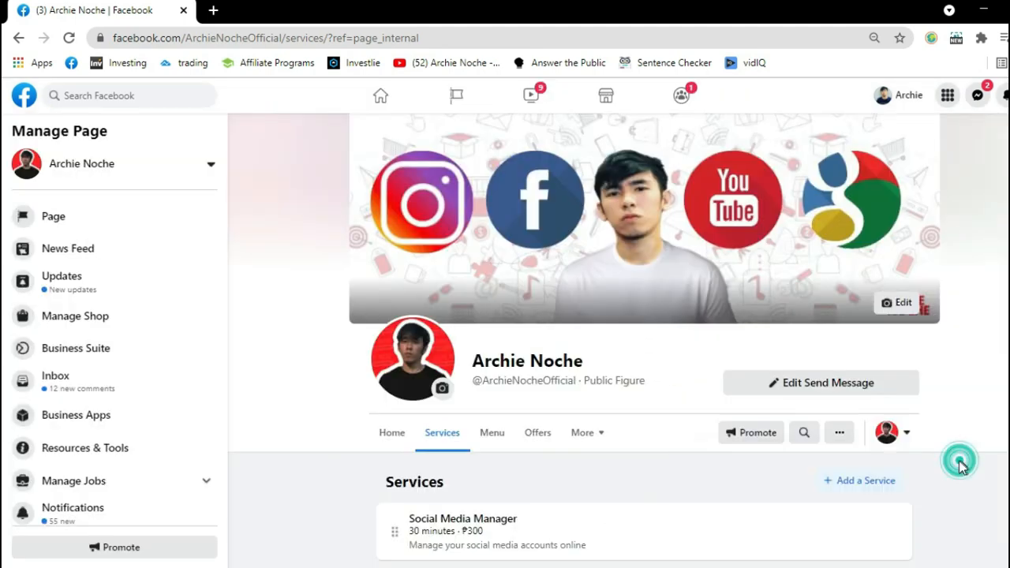
Start adding another service and name it "ads manager".
click(848, 485)
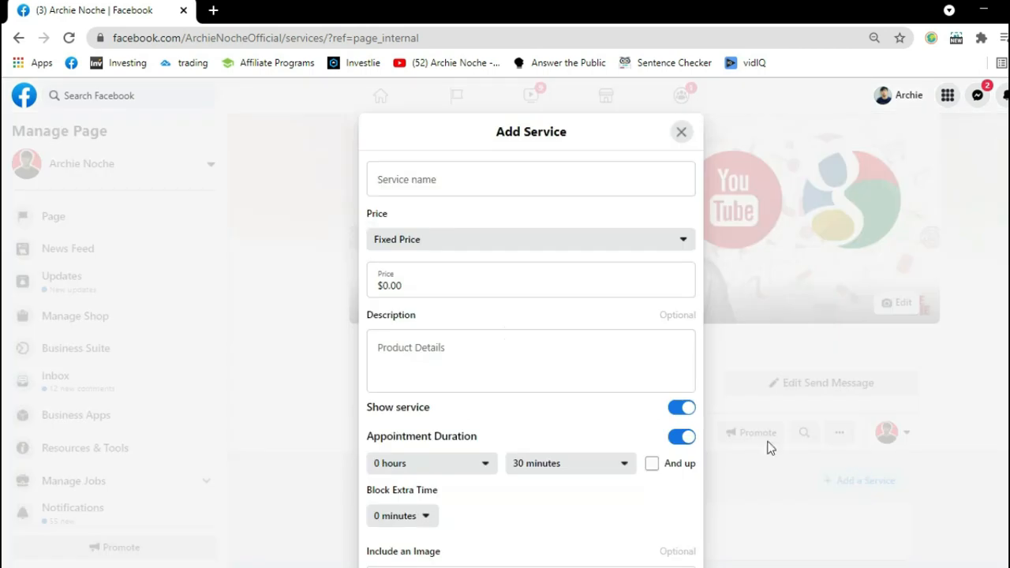
click(418, 177)
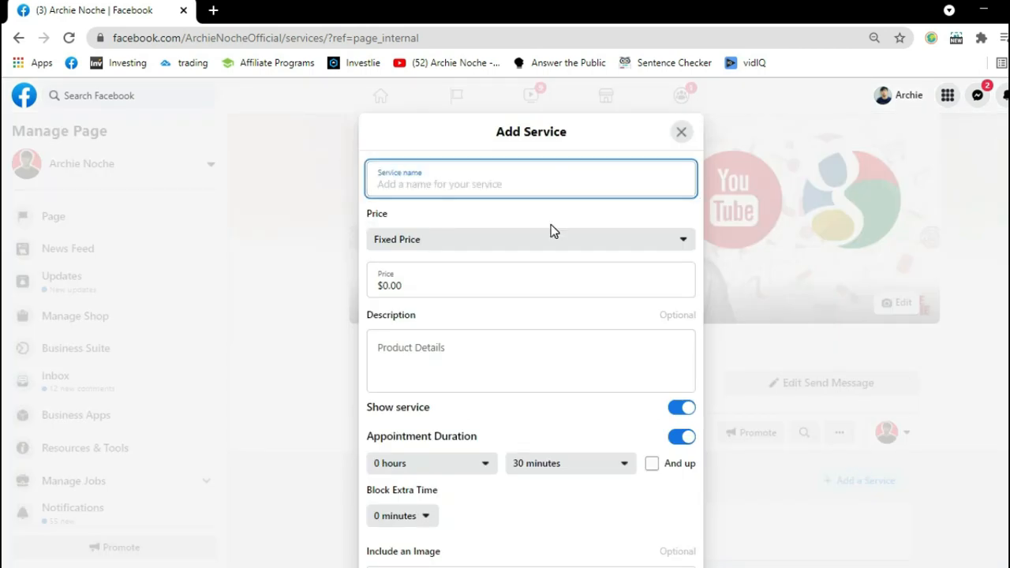
click(422, 182)
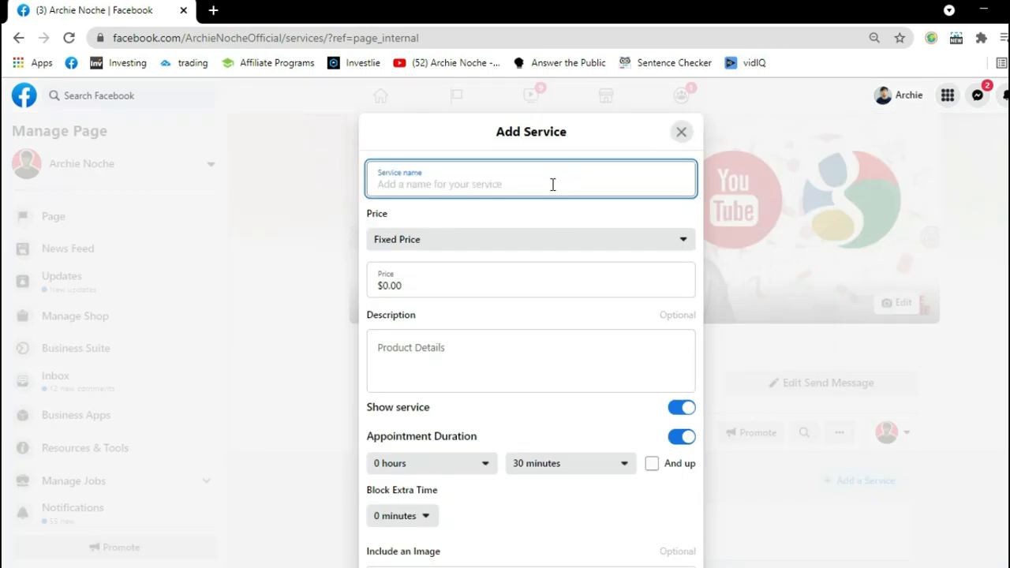
click(517, 187)
text(di)
key(BackSpace)
key(BackSpace)
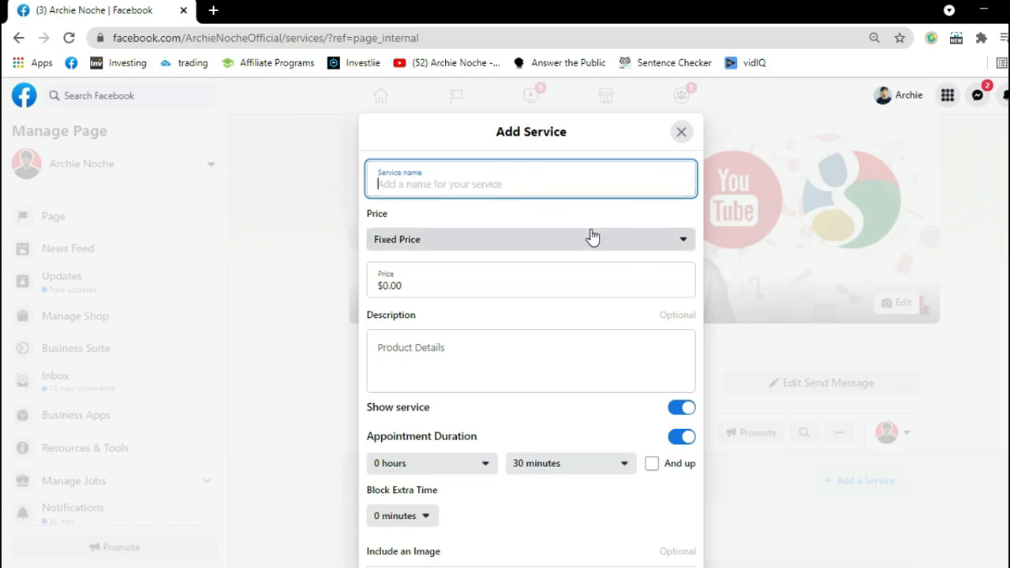
click(469, 187)
text(ads)
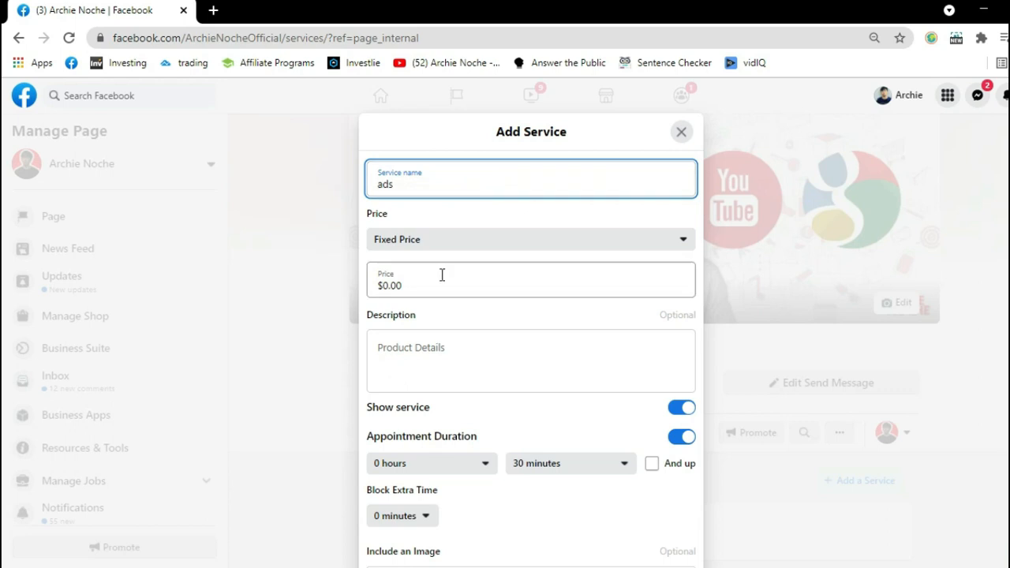
click(426, 188)
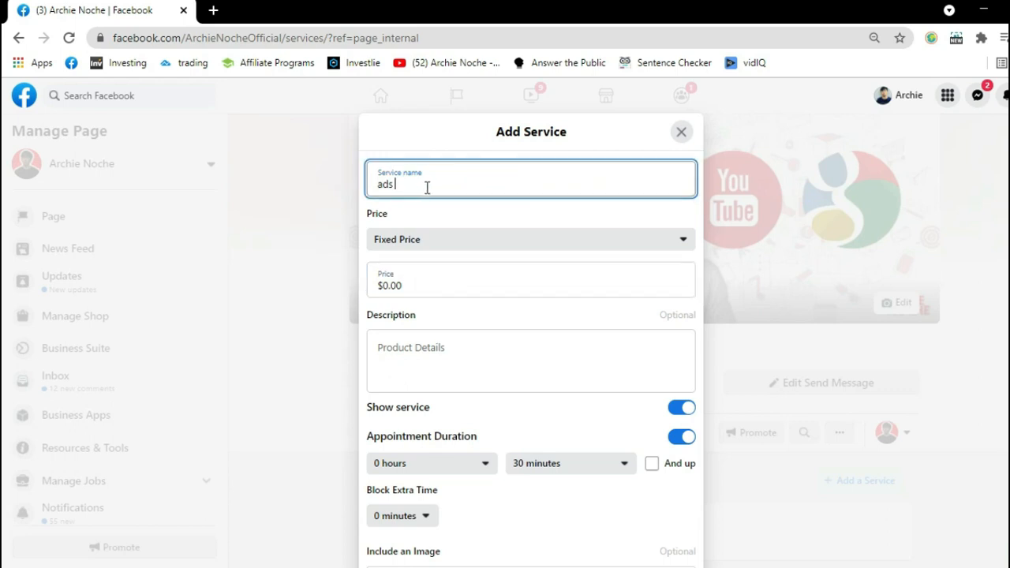
text(manager)
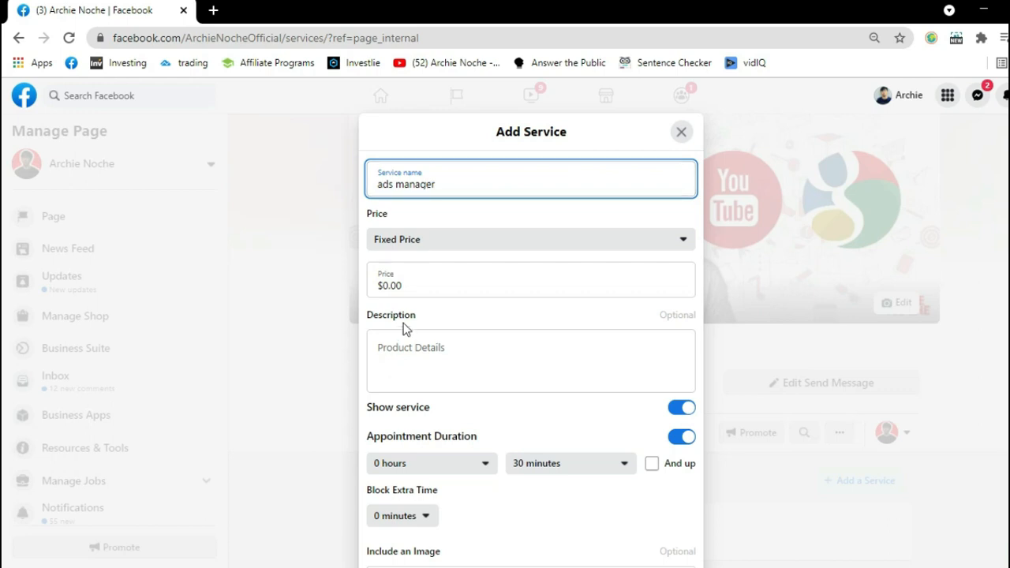
Set the new service's fixed price to $3000.00 and its description to "Runs Ads".
click(386, 285)
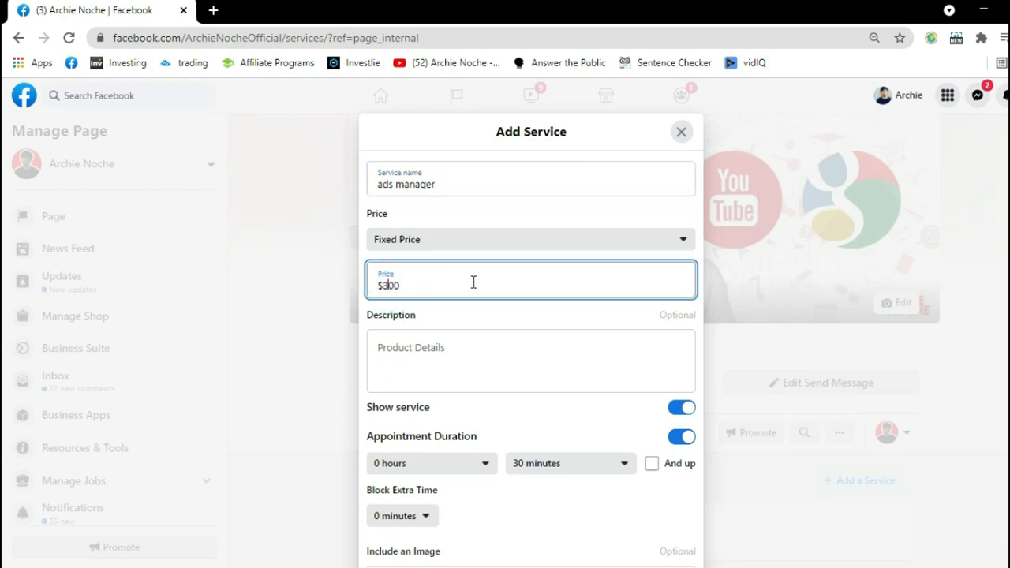
key(BackSpace)
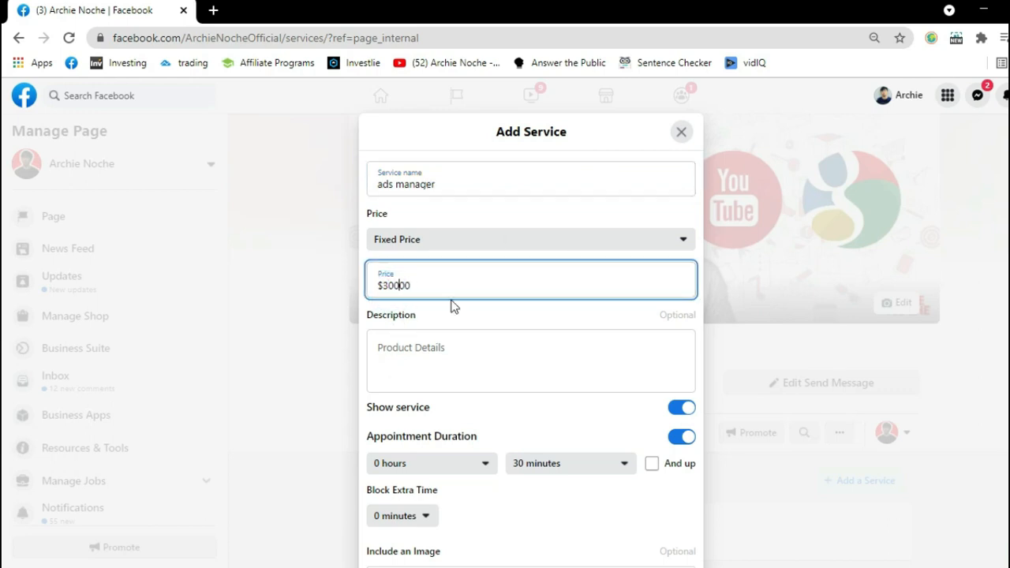
text(.0)
click(448, 371)
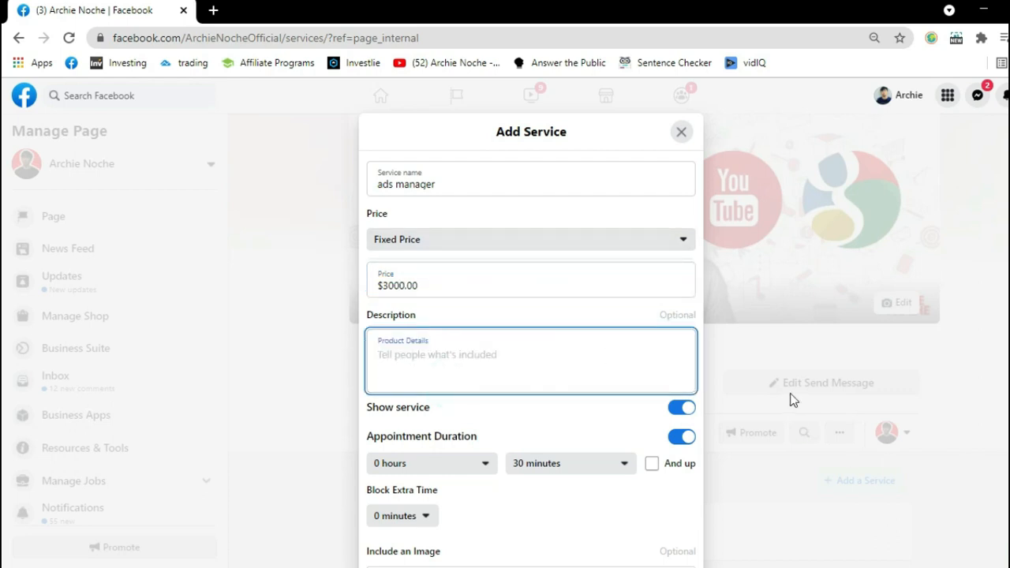
text(Runs Ads)
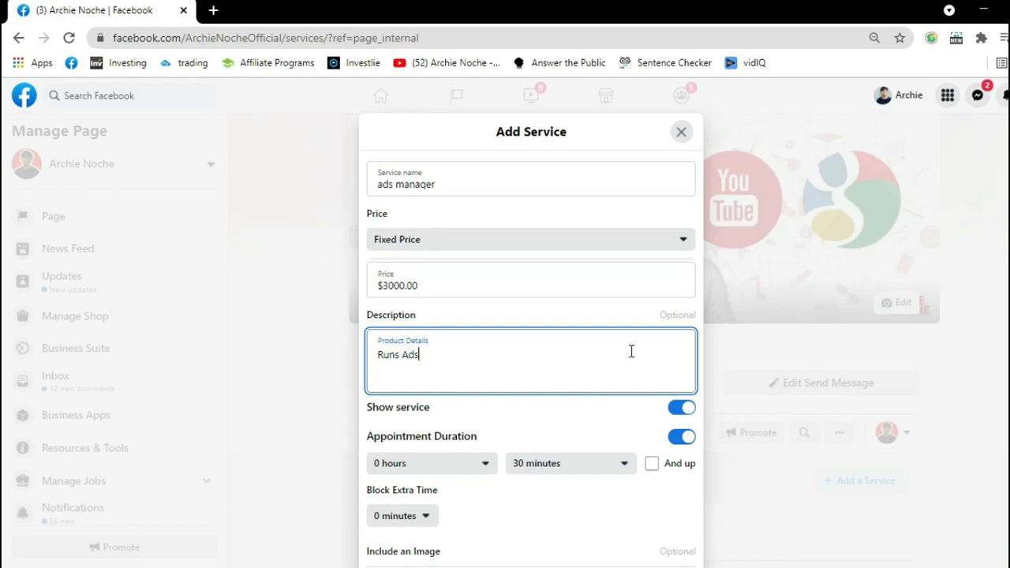
click(476, 374)
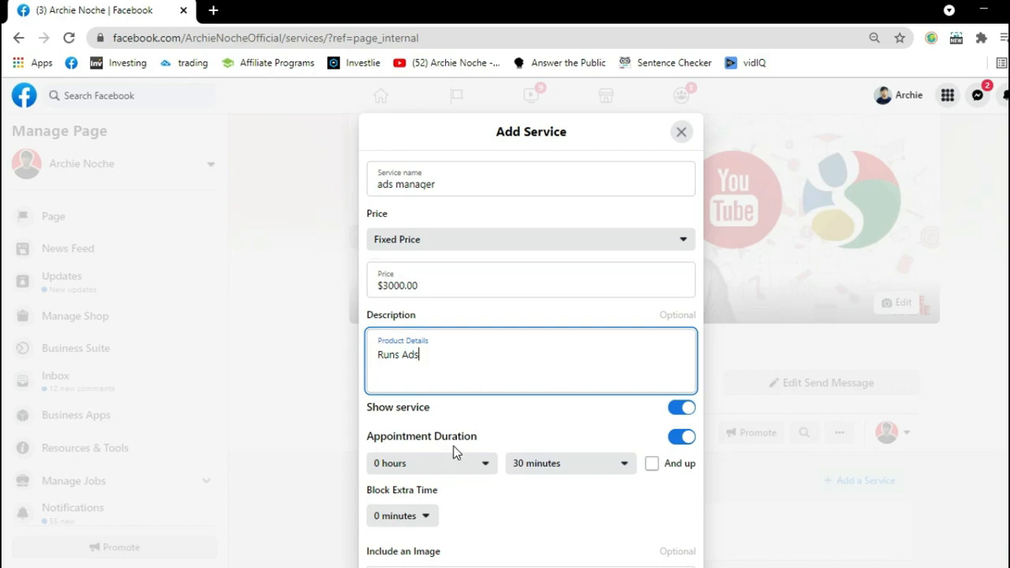
Set the hours of the ads manager service's appointment duration to 1 hour and save the service.
scroll(453, 453, down, 2)
click(468, 311)
click(399, 360)
click(692, 513)
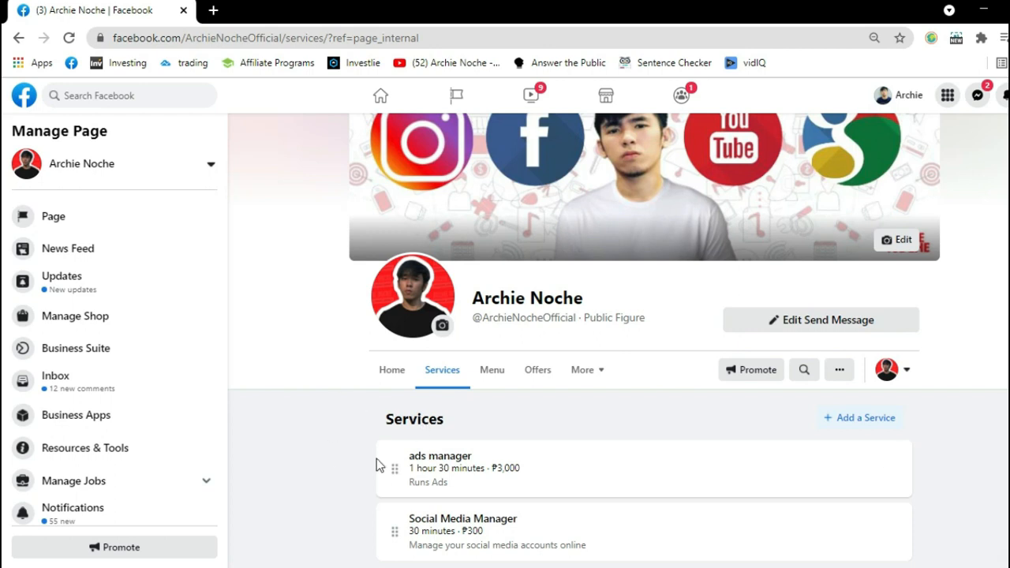
Move Social Media Manager above ads manager in the services list, and move ads manager back to first place.
drag(394, 530, 471, 450)
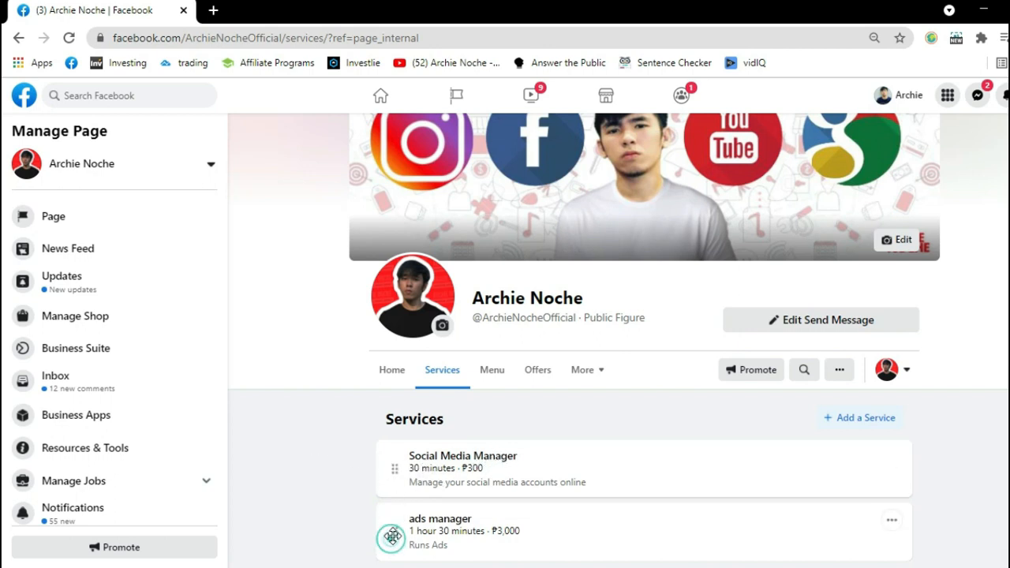
drag(394, 532, 389, 440)
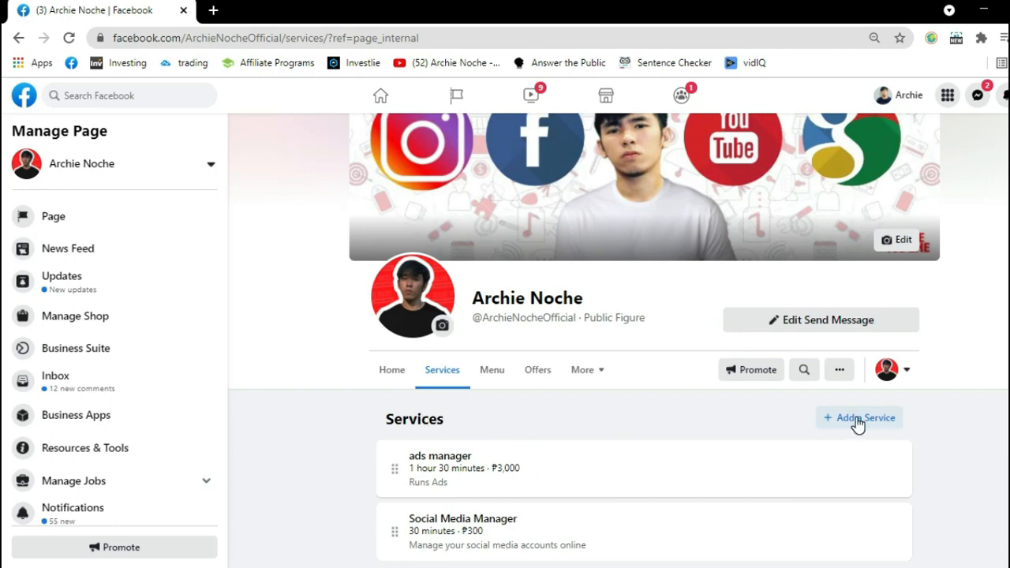
Delete the ads manager service from the services list and confirm the deletion.
click(891, 462)
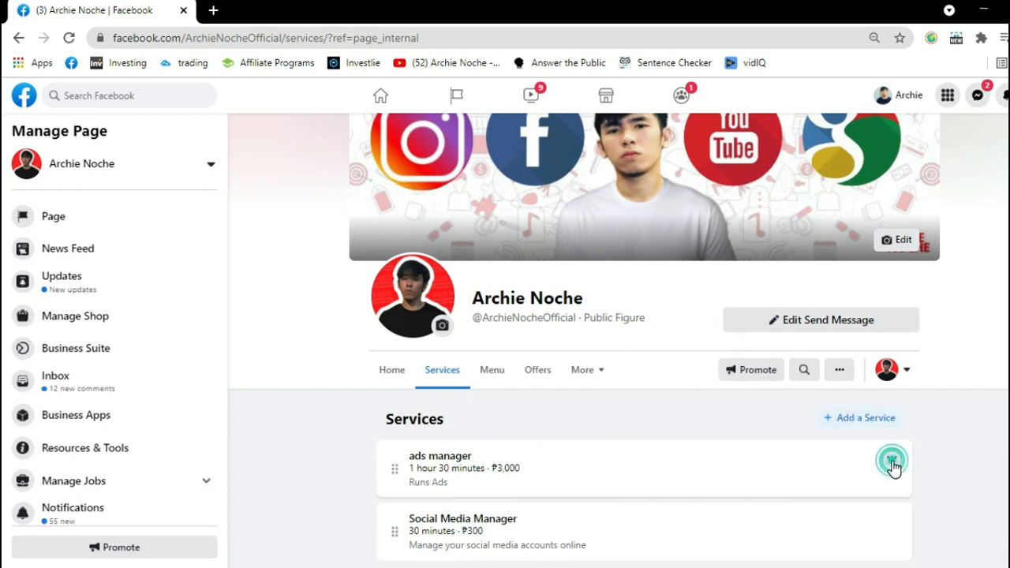
click(479, 467)
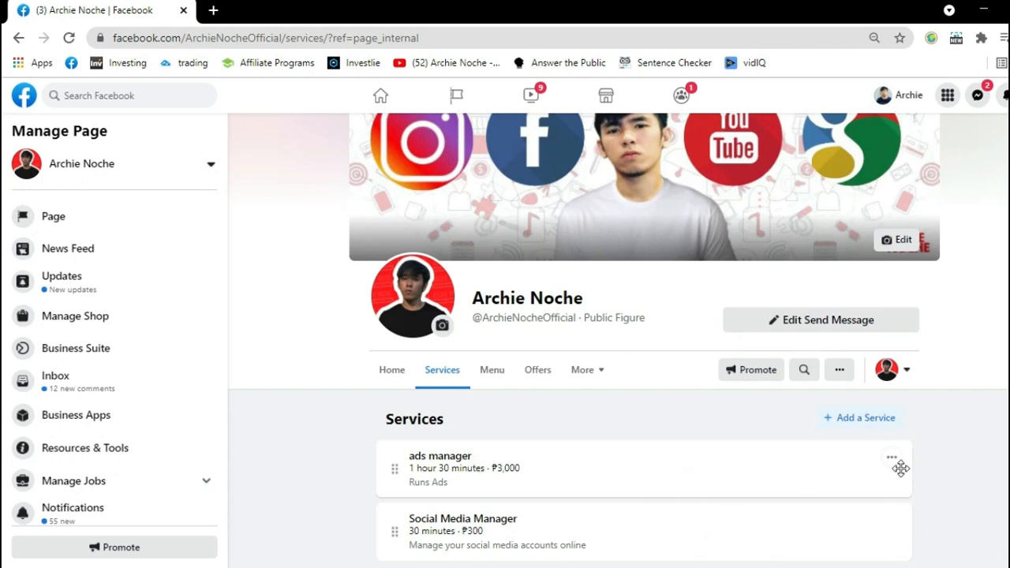
click(891, 463)
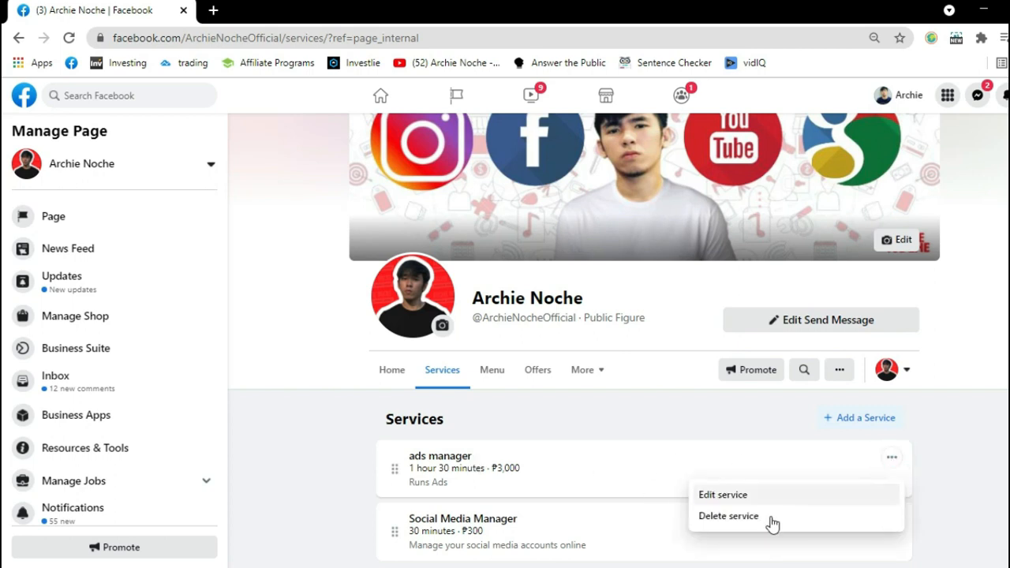
click(728, 516)
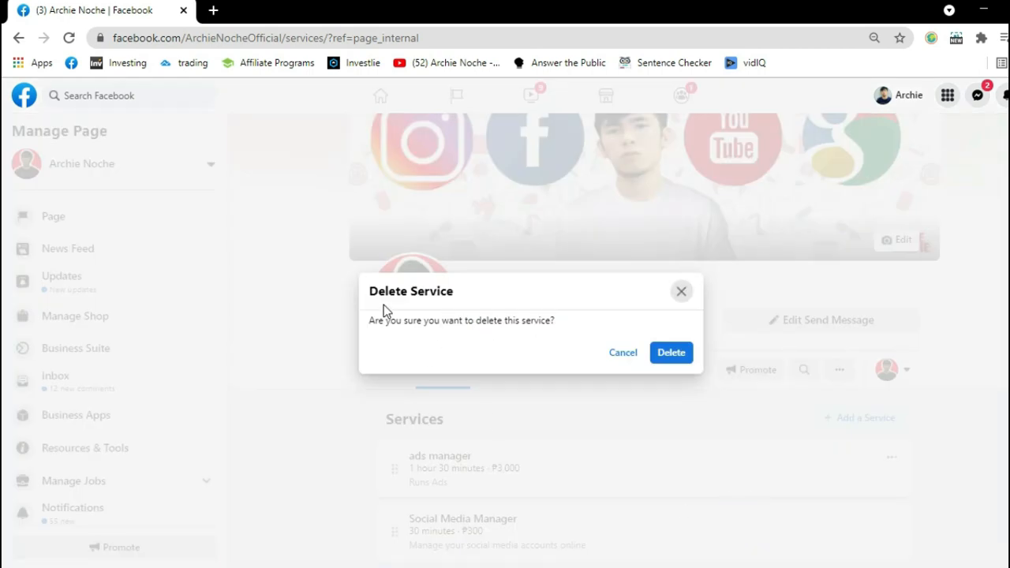
click(668, 355)
Delete the Social Media Manager service as well and confirm the deletion.
click(891, 522)
click(795, 489)
click(668, 354)
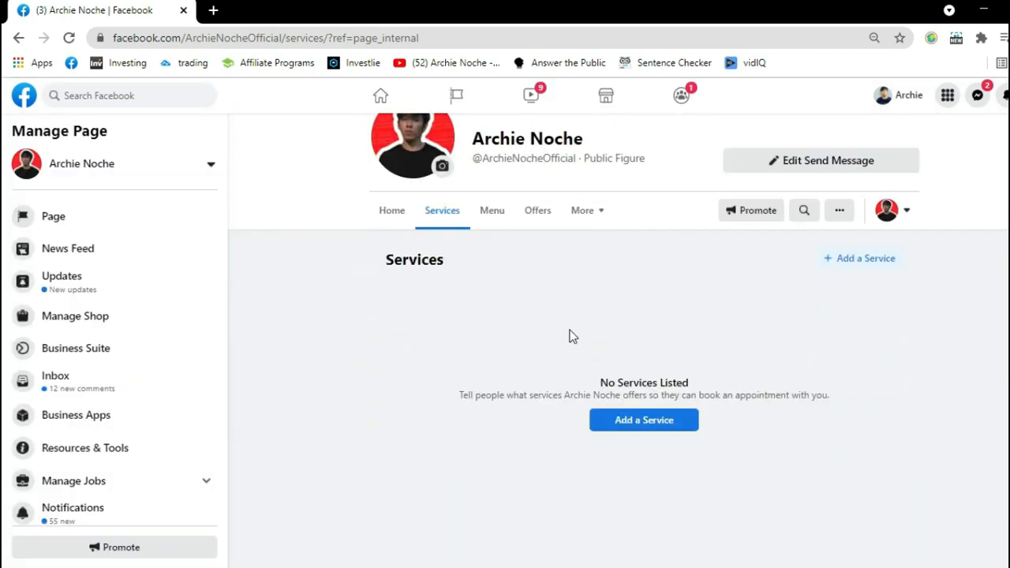